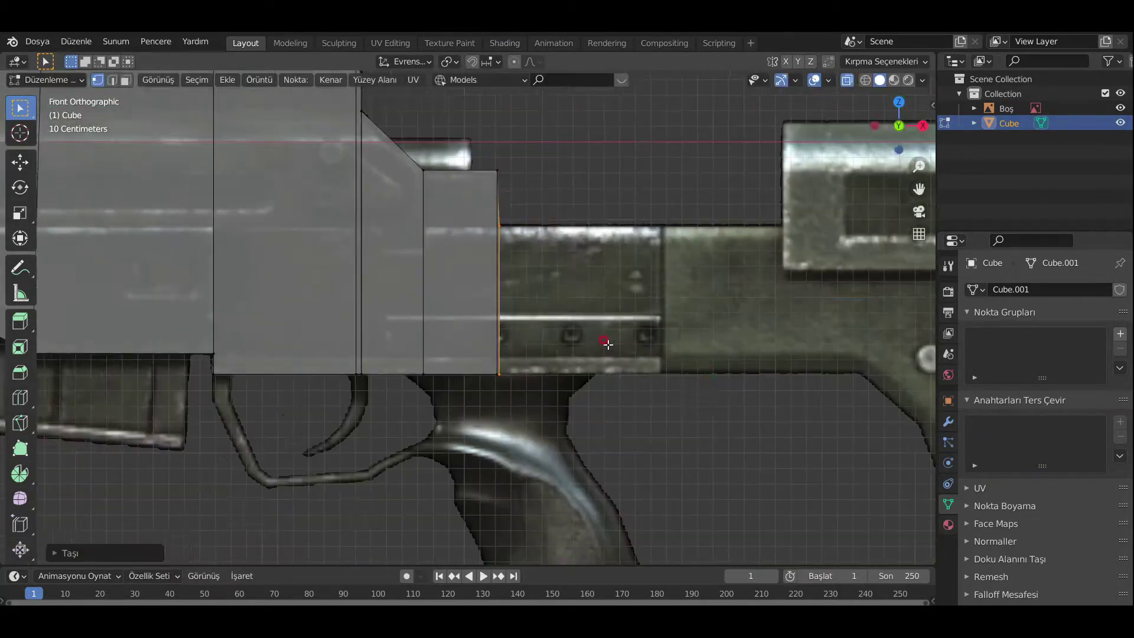
Extrude the body back along X over the reference stock.
scroll(322, 457, up, 4)
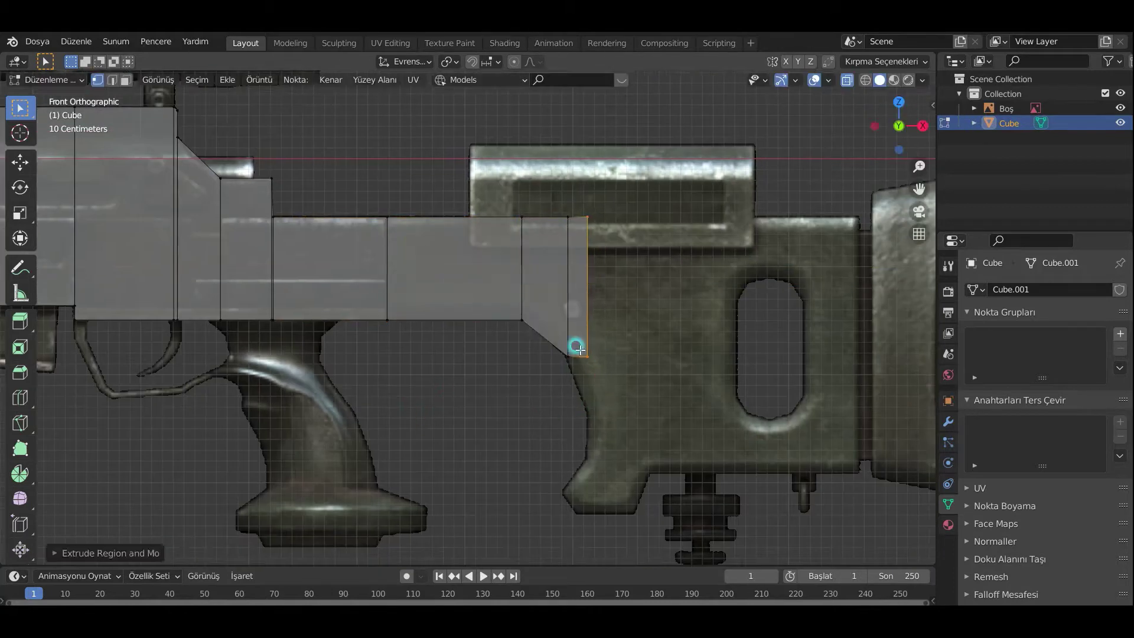
click(861, 372)
shift+middle_drag(602, 407, 537, 314)
key(x)
scroll(588, 420, up, 5)
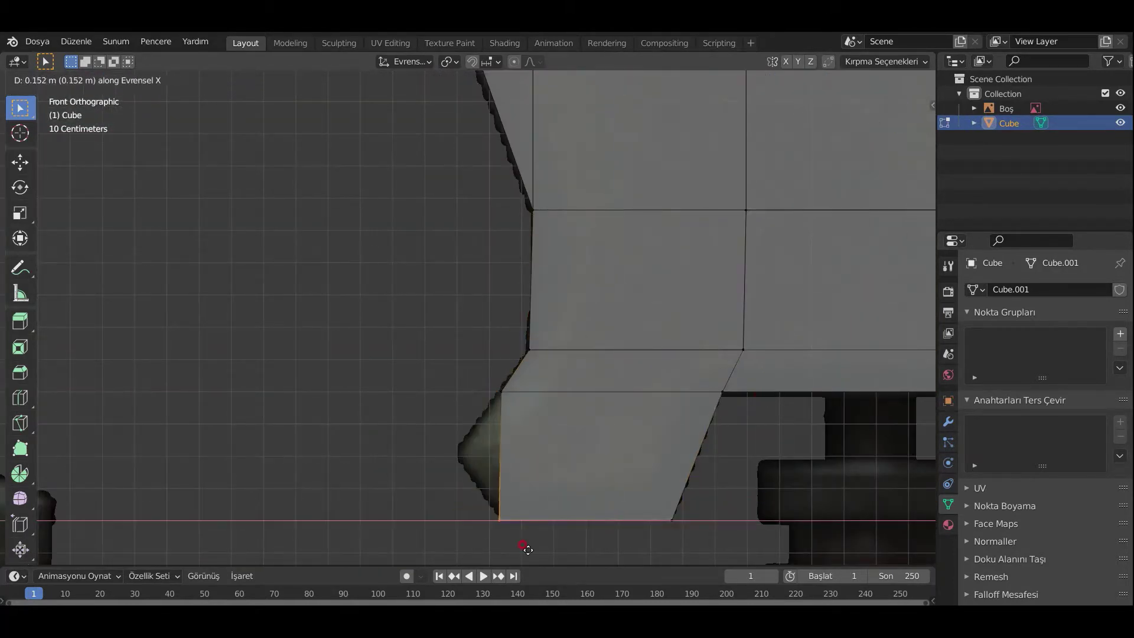
click(483, 500)
Scale, extrude and edge-slide the butt end into an angled butt plate matching the reference.
scroll(587, 428, down, 4)
middle_drag(588, 428, 797, 476)
key(KP_1)
key(s)
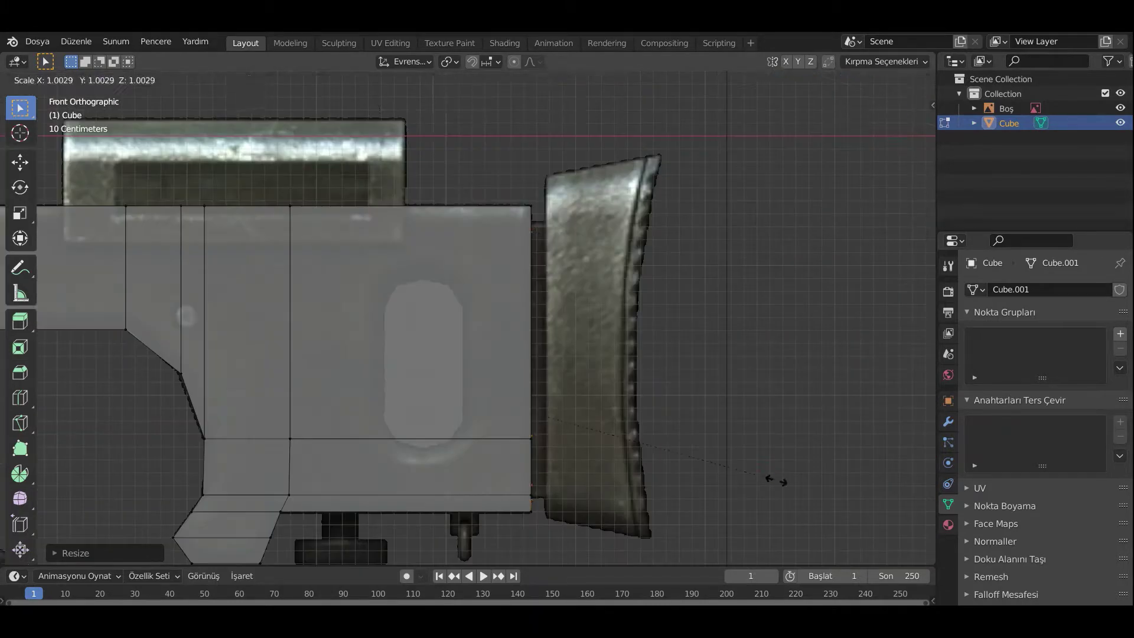
click(728, 341)
key(e)
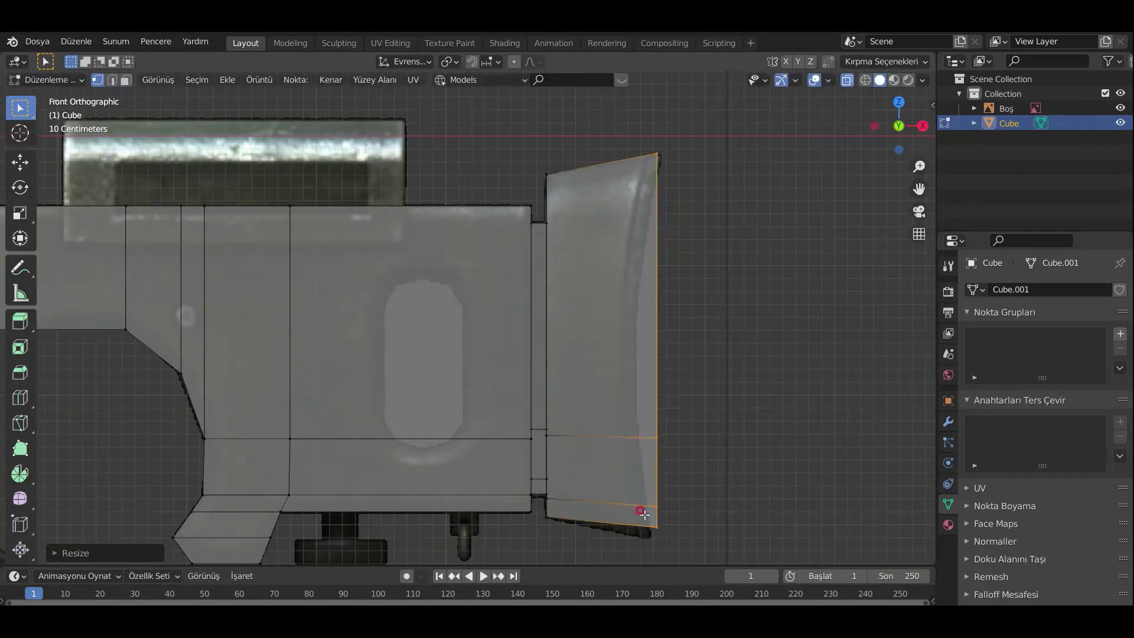
scroll(644, 514, up, 2)
scroll(569, 261, up, 3)
scroll(554, 426, down, 5)
key(g)
key(g)
scroll(481, 261, down, 3)
click(748, 425)
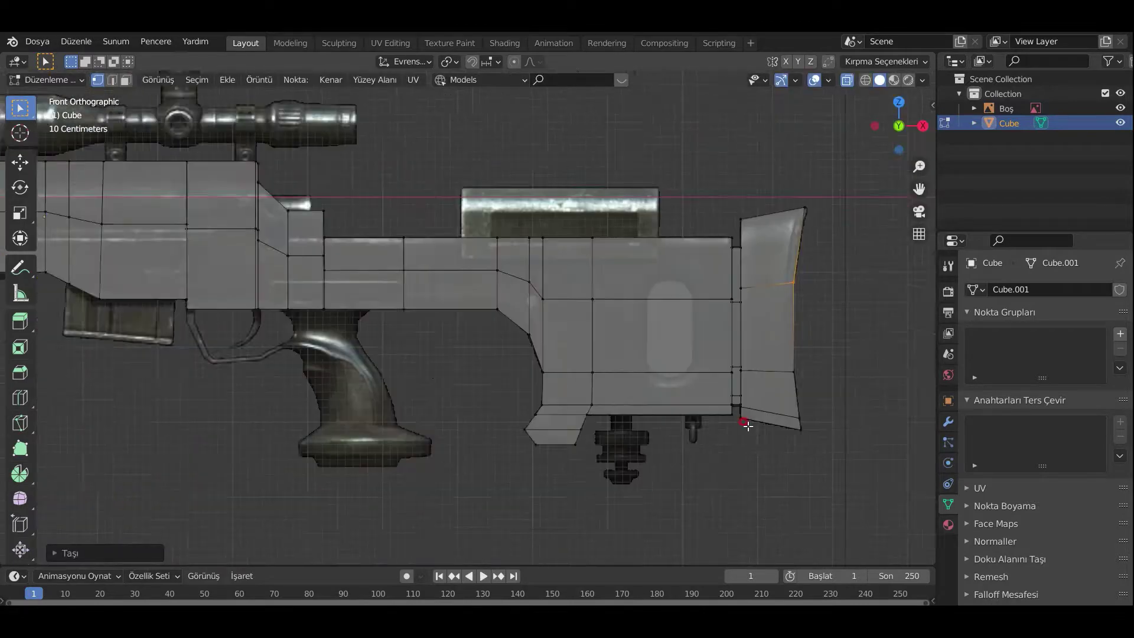
Scale the whole body along Y in Object Mode to narrow its width.
key(Tab)
middle_drag(747, 426, 582, 382)
key(s)
key(y)
click(494, 426)
mouse_move(504, 362)
middle_down()
mouse_move(476, 208)
mouse_move(600, 309)
middle_up()
key(KP_1)
scroll(664, 327, up, 2)
Knife-cut a point on the body's bottom edge and scale the selected faces.
key(Tab)
middle_drag(772, 248, 508, 260)
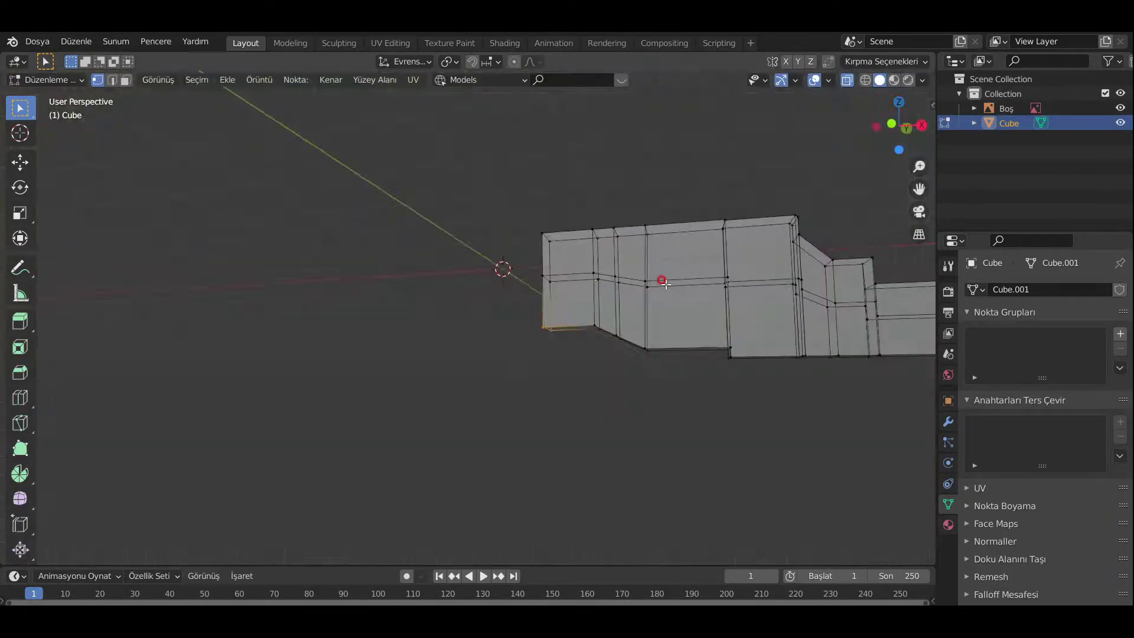
key(KP_1)
key(k)
click(561, 349)
mouse_move(511, 306)
middle_down()
mouse_move(504, 374)
mouse_move(417, 422)
mouse_move(399, 374)
mouse_move(299, 424)
middle_up()
click(485, 421)
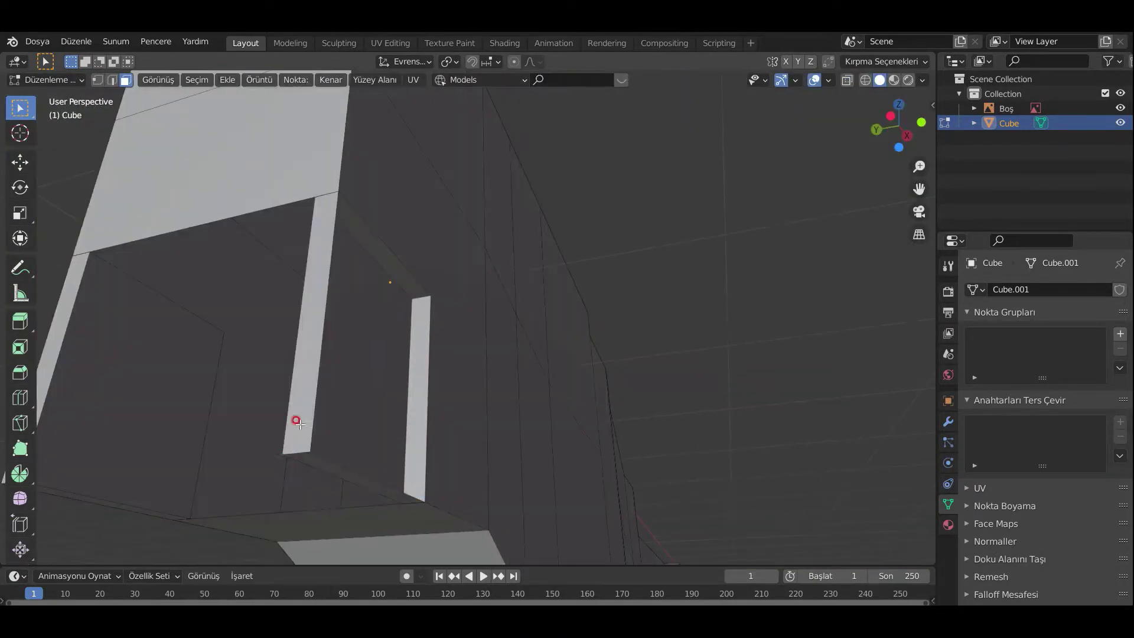
Knife-cut down the centre line of the stock column.
middle_drag(387, 168, 198, 329)
key(k)
click(440, 248)
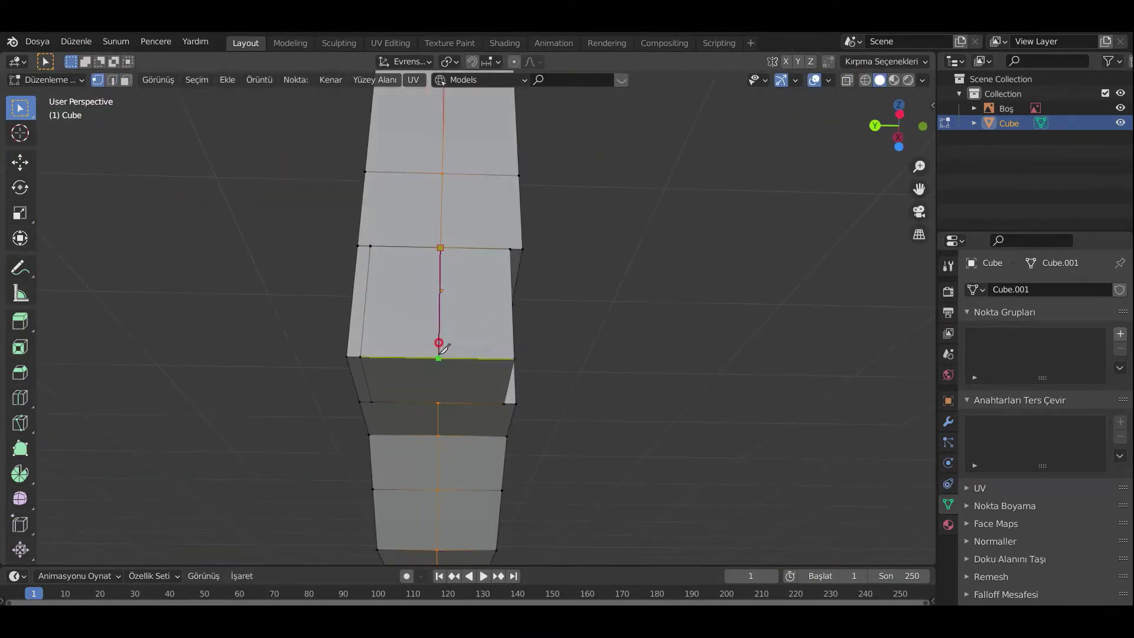
right_click(430, 329)
mouse_move(439, 428)
middle_down()
mouse_move(430, 329)
mouse_move(357, 381)
middle_up()
key(Escape)
Delete the unneeded inner face from the body's opening, then check from the right view.
key(shift+Tab)
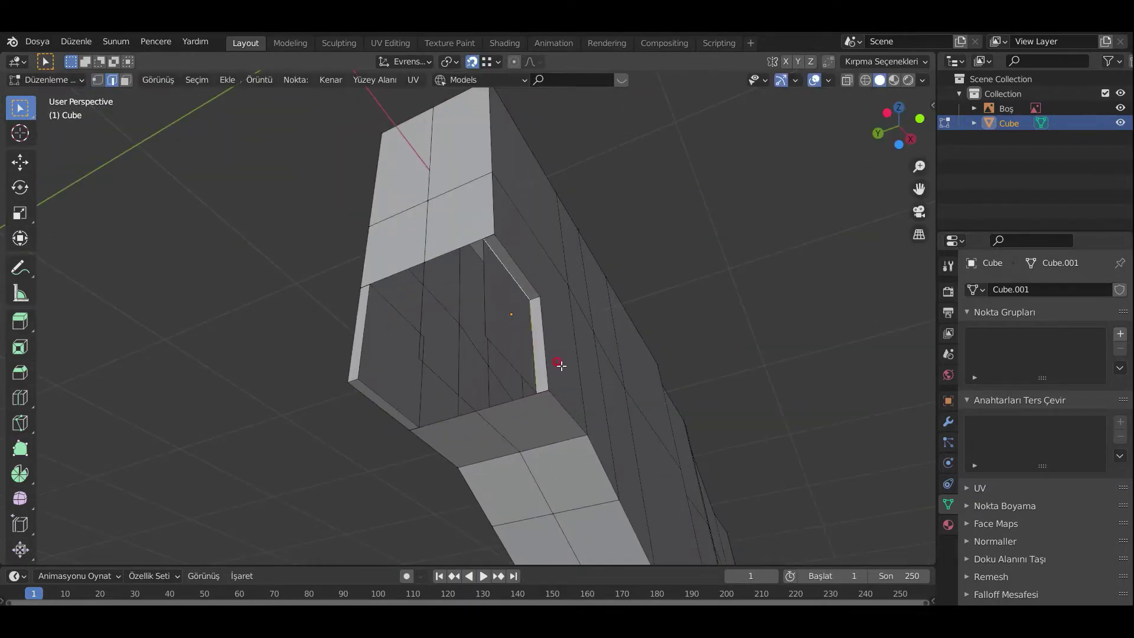
middle_drag(560, 365, 496, 349)
scroll(405, 303, up, 5)
click(469, 385)
key(x)
key(1)
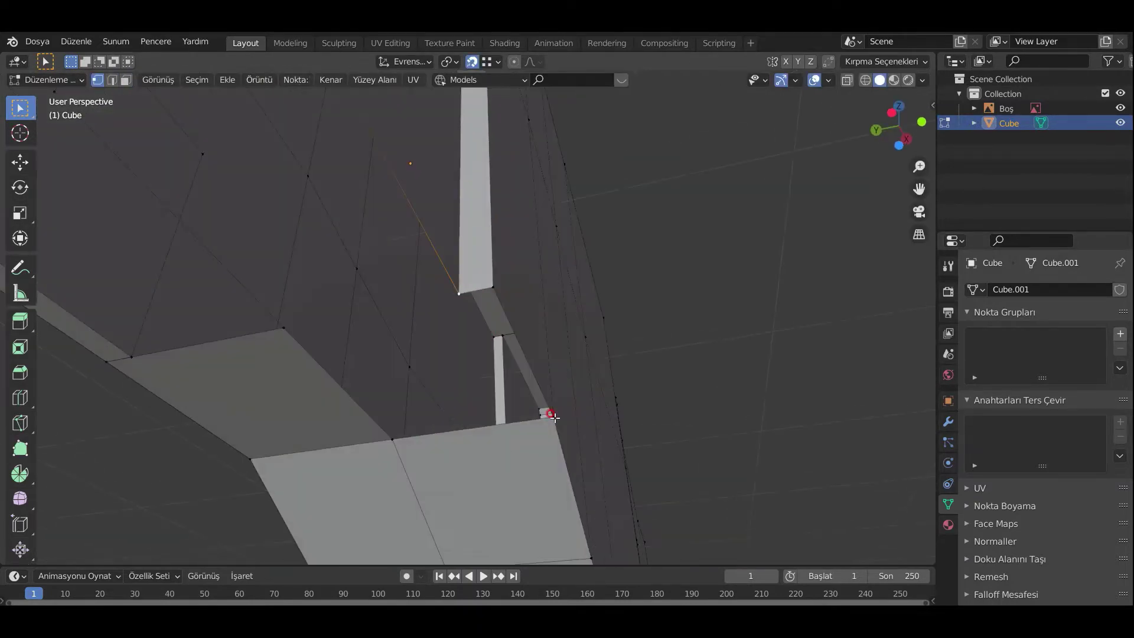
mouse_move(475, 402)
middle_down()
mouse_move(542, 324)
mouse_move(585, 334)
middle_up()
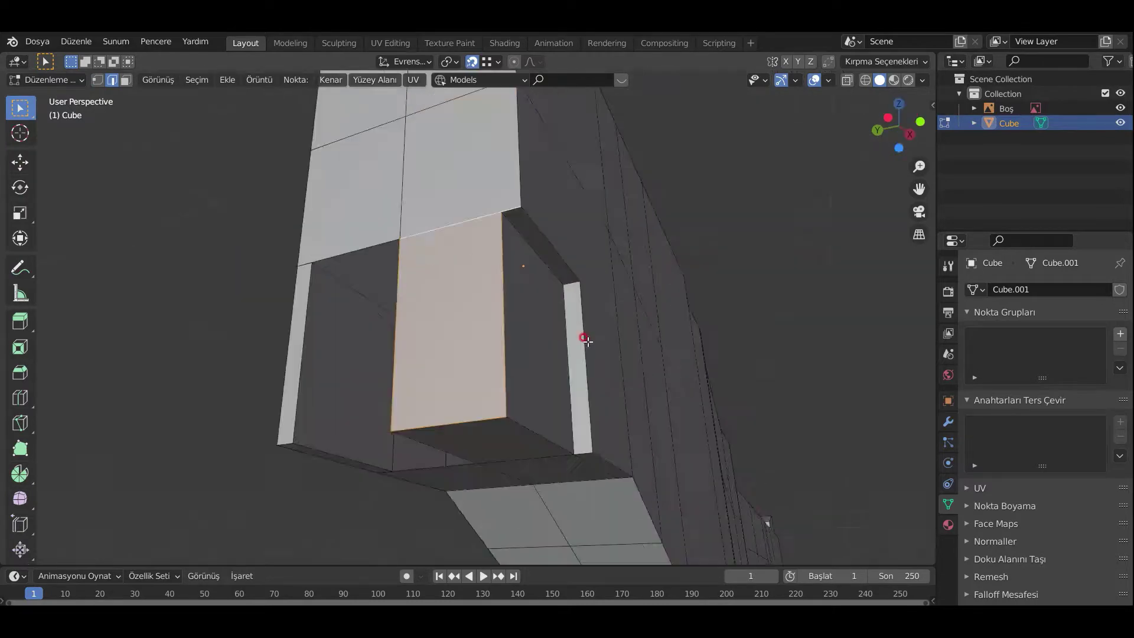
key(KP_3)
Add a new cube, Cube.001, and raise it along Z ahead of the receiver.
key(1)
key(Tab)
key(KP_1)
key(shift+a)
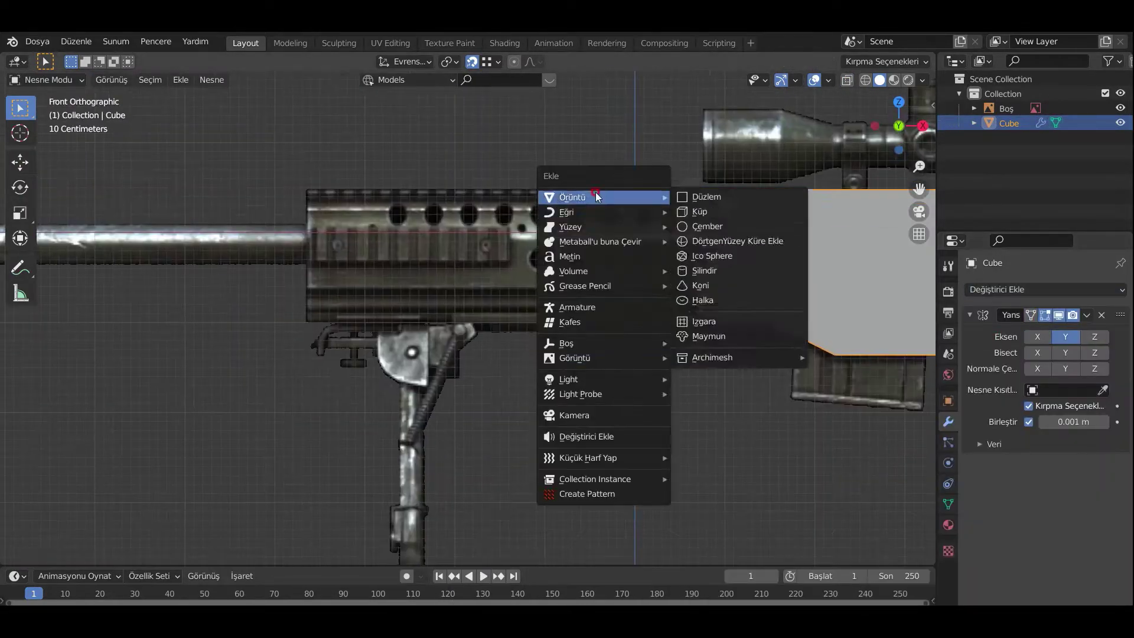
click(698, 208)
scroll(708, 374, up, 3)
key(g)
key(z)
click(738, 258)
scroll(810, 207, down, 4)
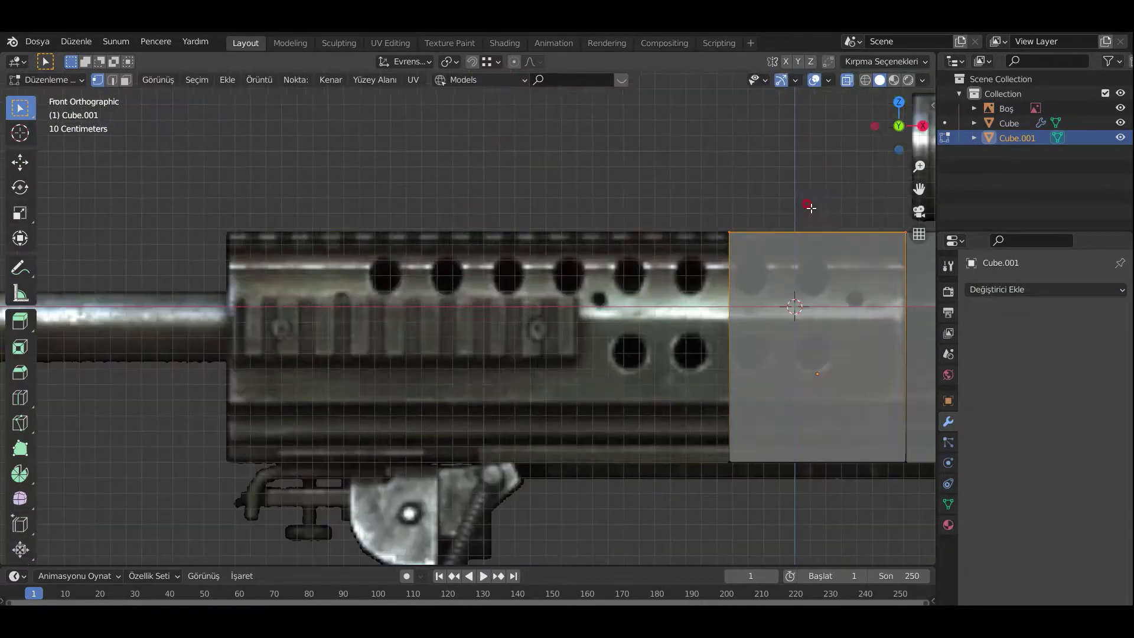
Bevel the new box's top edges into a chamfer.
key(Tab)
mouse_move(810, 208)
middle_down()
mouse_move(461, 362)
mouse_move(545, 325)
middle_up()
key(2)
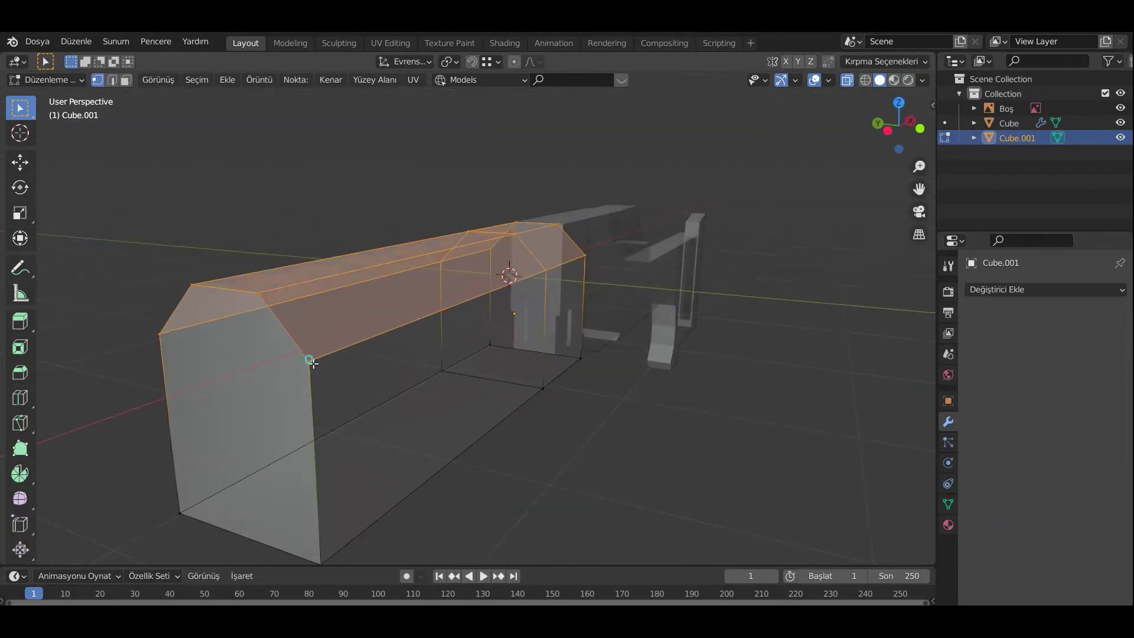
key(KP_1)
Scale the block along one axis into a long handguard shape.
key(Tab)
middle_drag(537, 400, 701, 387)
key(s)
key(ctrl+KP_3)
scroll(511, 395, up, 5)
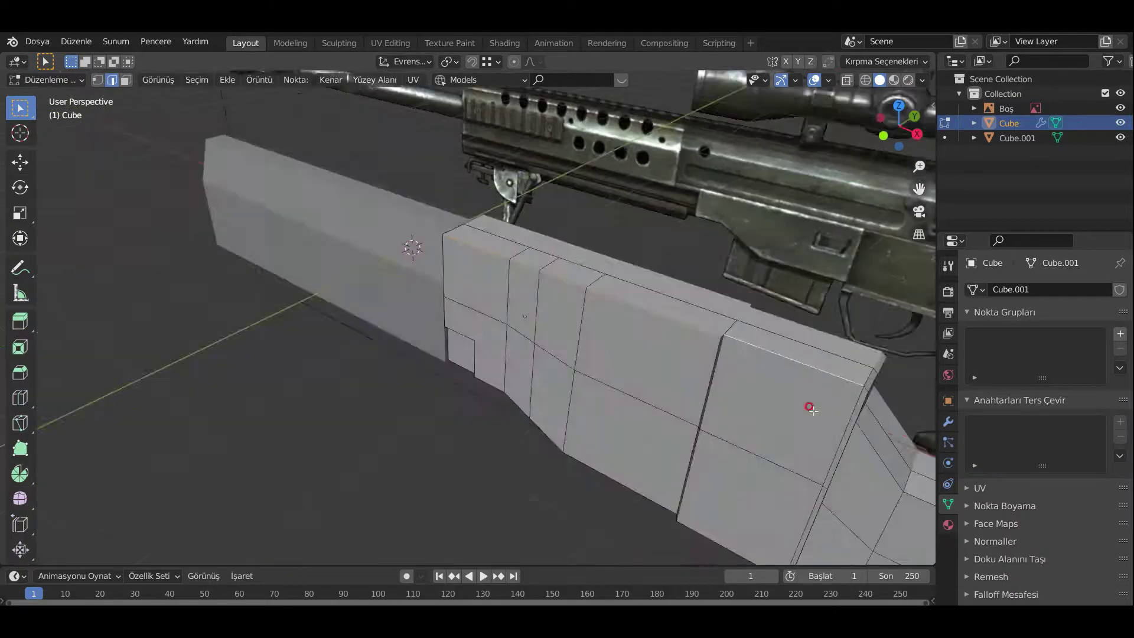
Select the rifle body's top edges, checking the selection in X-ray view.
mouse_move(812, 410)
middle_down()
mouse_move(564, 329)
mouse_move(523, 389)
middle_up()
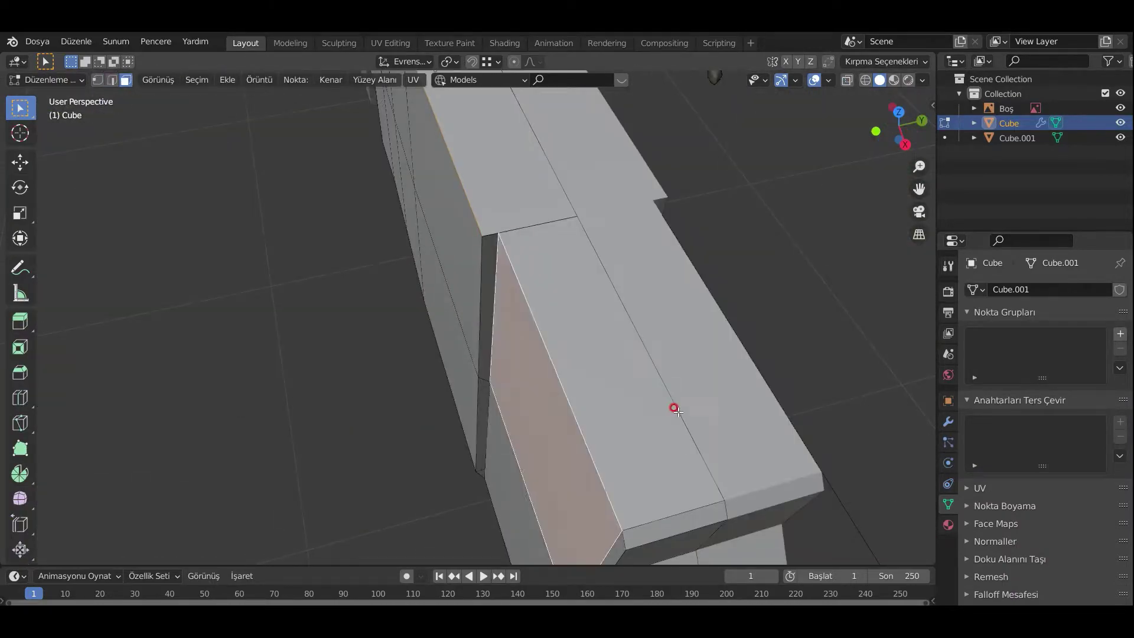
mouse_move(539, 331)
middle_down()
mouse_move(616, 322)
mouse_move(610, 413)
mouse_move(659, 293)
mouse_move(622, 361)
middle_up()
key(2)
ctrl+drag(519, 269, 520, 270)
key(alt+z)
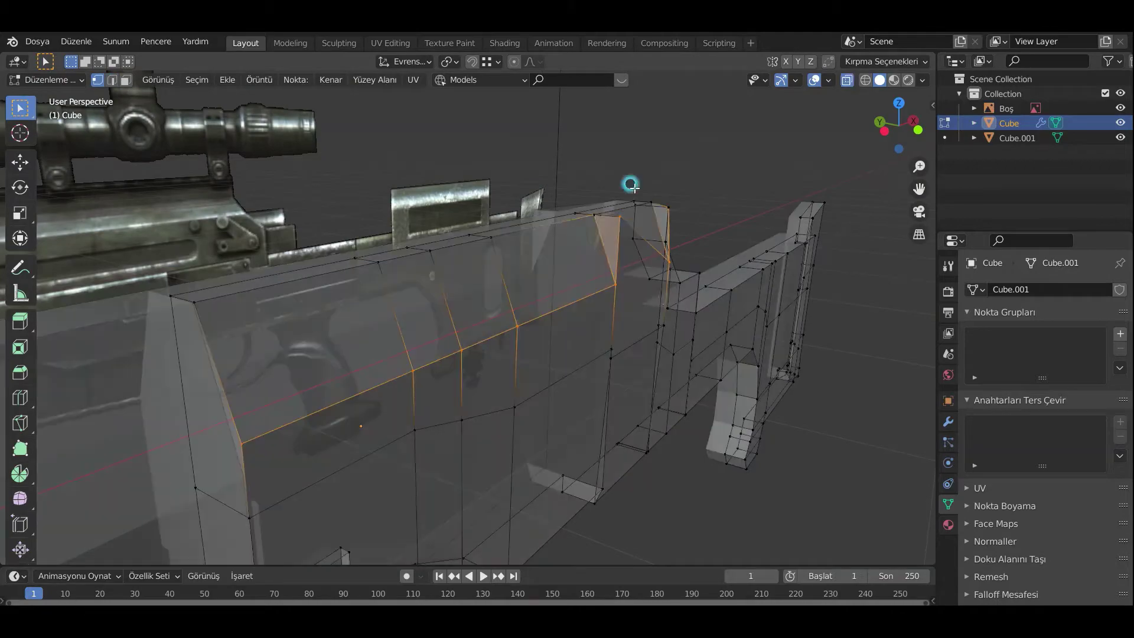
key(alt+z)
key(2)
mouse_move(336, 521)
middle_down()
mouse_move(625, 254)
mouse_move(488, 395)
mouse_move(592, 274)
mouse_move(725, 339)
mouse_move(314, 489)
mouse_move(448, 357)
mouse_move(600, 342)
mouse_move(507, 344)
mouse_move(668, 286)
mouse_move(678, 375)
mouse_move(570, 316)
mouse_move(583, 288)
mouse_move(587, 392)
mouse_move(681, 477)
mouse_move(534, 228)
middle_up()
Delete and reposition top vertices to slope the body's upper edge.
key(1)
key(Tab)
key(Tab)
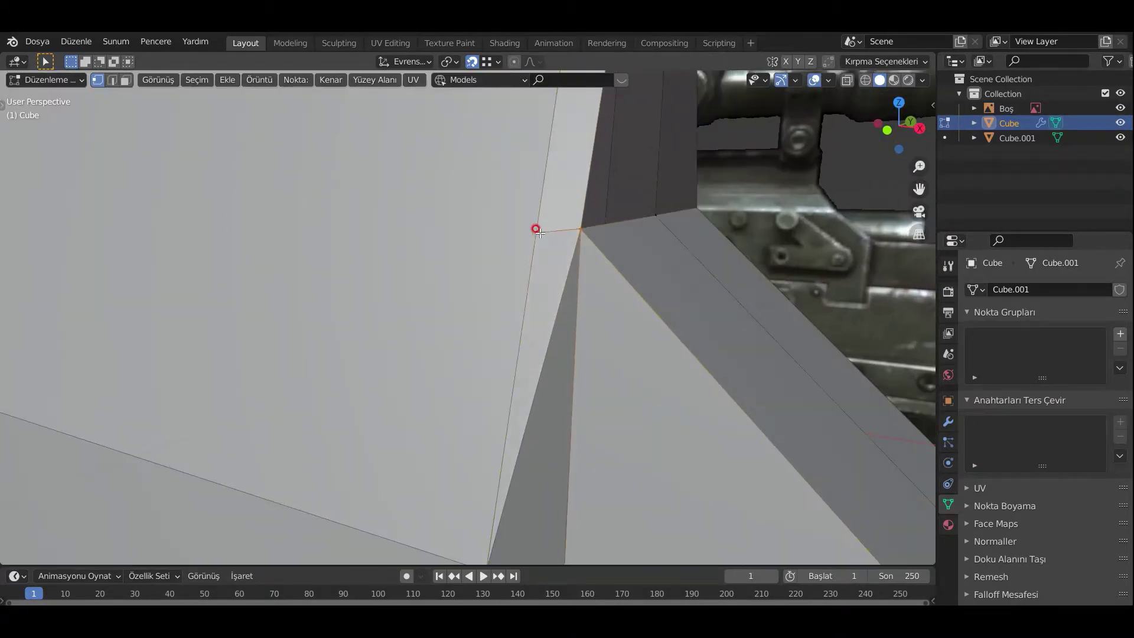
key(x)
mouse_move(498, 278)
middle_down()
mouse_move(488, 388)
mouse_move(508, 336)
mouse_move(461, 299)
middle_up()
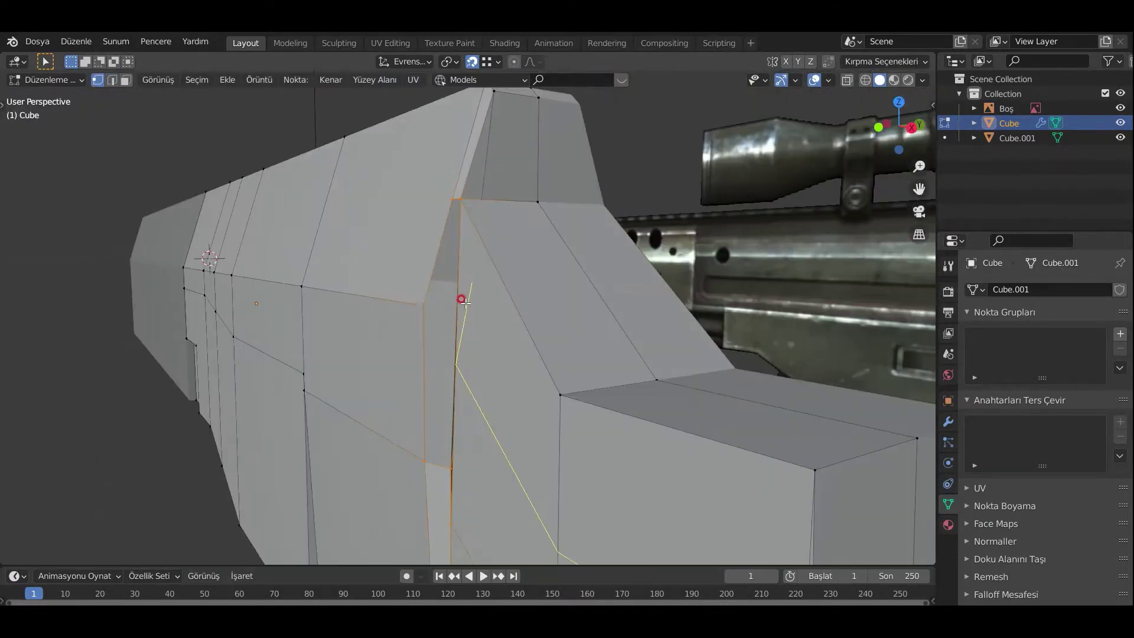
key(1)
mouse_move(624, 376)
middle_down()
mouse_move(567, 307)
mouse_move(516, 375)
mouse_move(683, 275)
mouse_move(402, 378)
mouse_move(496, 324)
mouse_move(537, 218)
mouse_move(494, 367)
mouse_move(493, 273)
mouse_move(377, 338)
middle_up()
Finish the body edits and select the handguard block, Cube.001, for editing.
key(2)
key(1)
key(Tab)
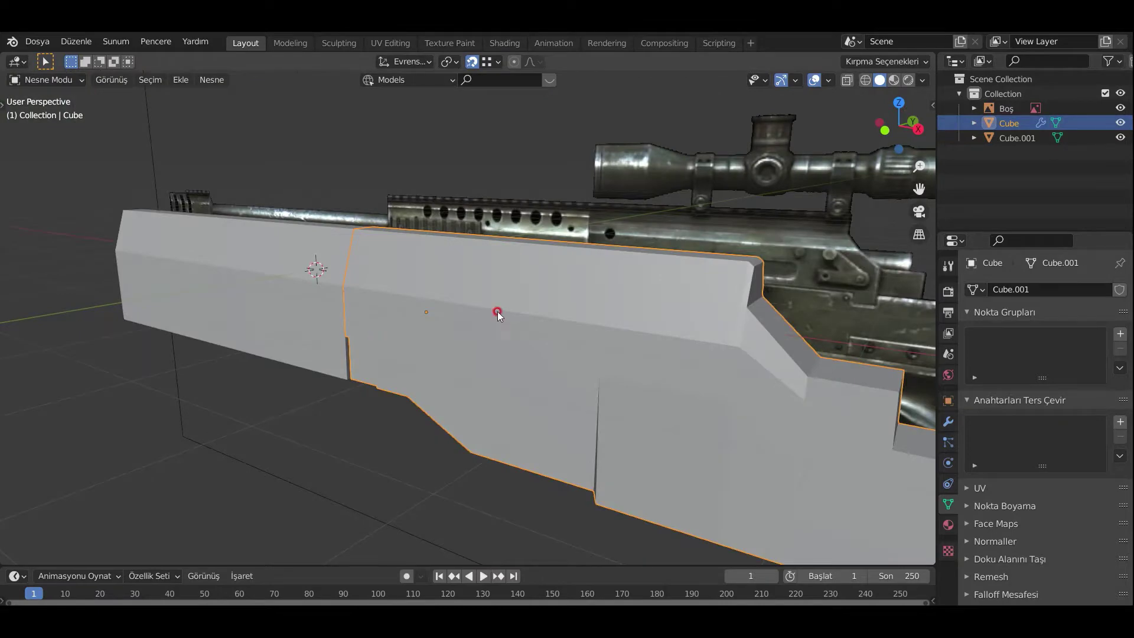
mouse_move(498, 311)
middle_down()
mouse_move(643, 354)
mouse_move(506, 322)
mouse_move(519, 314)
mouse_move(544, 340)
mouse_move(464, 488)
middle_up()
click(643, 355)
key(Tab)
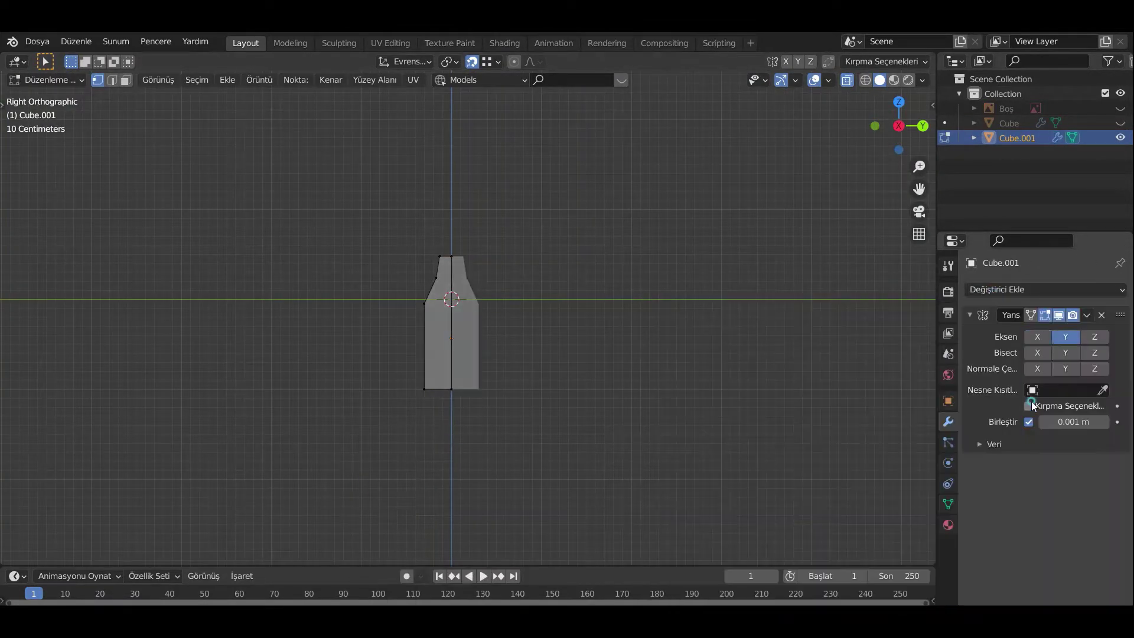
Add a horizontal edge loop along the side of the handguard block.
mouse_move(496, 323)
middle_down()
mouse_move(602, 233)
mouse_move(645, 355)
mouse_move(142, 385)
middle_up()
key(alt+z)
key(ctrl+r)
click(142, 385)
scroll(541, 466, up, 5)
key(Tab)
scroll(544, 253, down, 5)
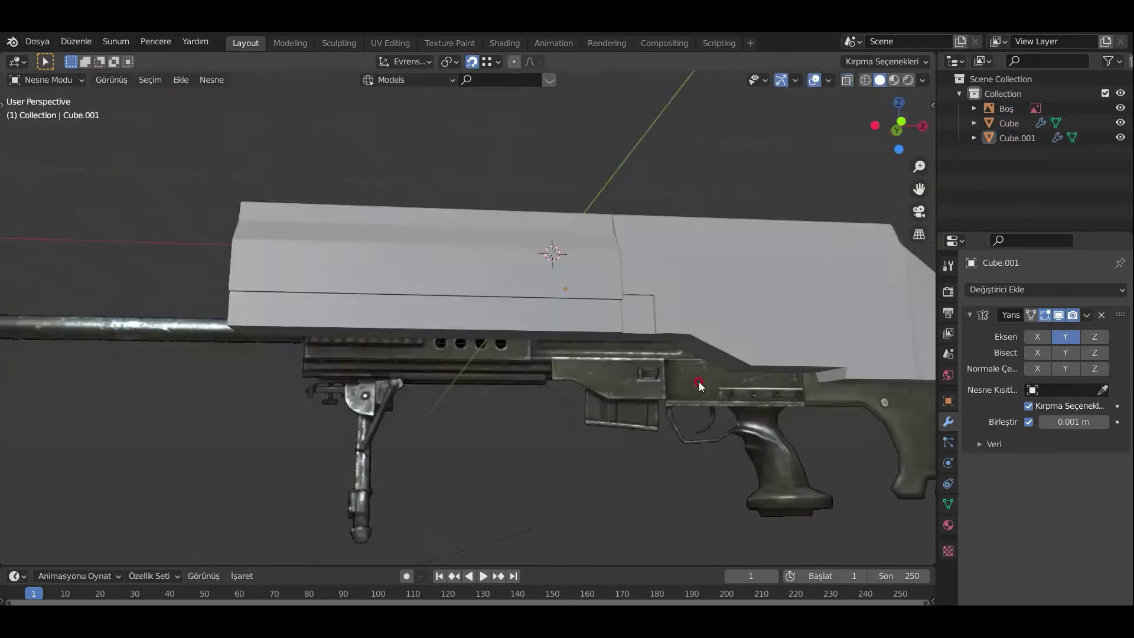
Move the handguard's faces vertically to form a side groove.
scroll(579, 324, up, 4)
mouse_move(580, 323)
middle_down()
mouse_move(518, 400)
mouse_move(484, 201)
middle_up()
key(Tab)
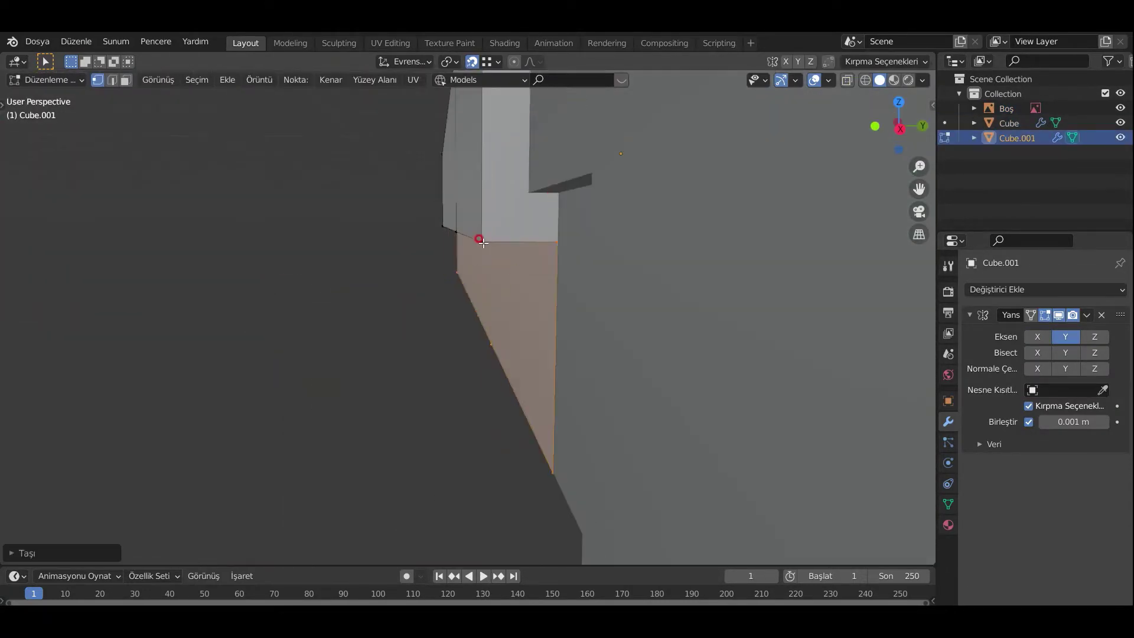
click(477, 287)
scroll(619, 320, down, 5)
scroll(573, 272, up, 5)
Add a second edge loop low on the handguard and slide it down.
key(ctrl+r)
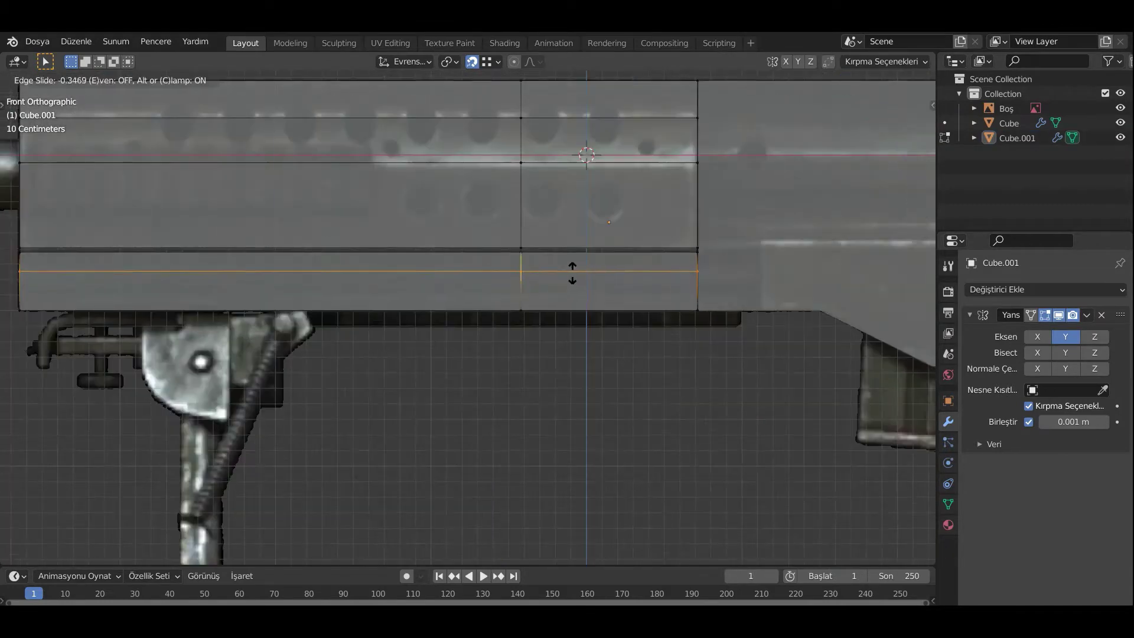
click(573, 271)
mouse_move(573, 271)
middle_down()
mouse_move(644, 301)
mouse_move(431, 388)
middle_up()
scroll(613, 298, down, 2)
key(Tab)
Select the rifle body for editing and switch to Front view.
click(431, 388)
key(Tab)
mouse_move(413, 304)
middle_down()
mouse_move(473, 398)
mouse_move(560, 392)
mouse_move(338, 354)
middle_up()
key(KP_1)
Select a vertical strip of vertices above the trigger and start an edge loop in front view.
drag(577, 243, 591, 487)
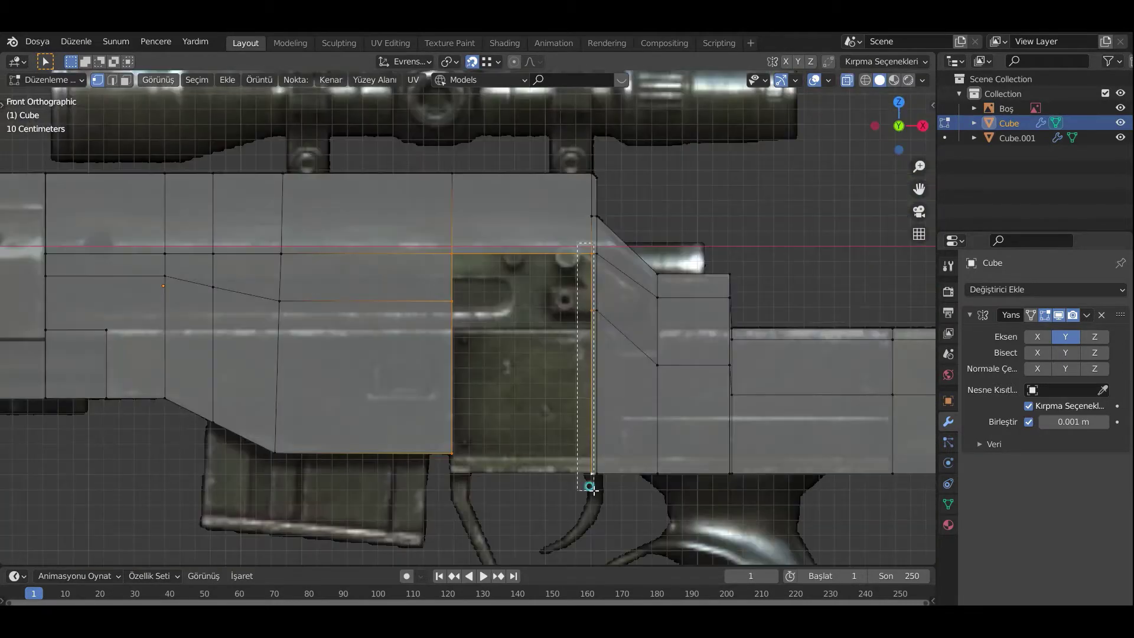
mouse_move(476, 323)
middle_down()
mouse_move(577, 260)
mouse_move(600, 344)
middle_up()
key(KP_1)
scroll(533, 405, up, 3)
key(2)
key(ctrl+r)
scroll(434, 449, down, 5)
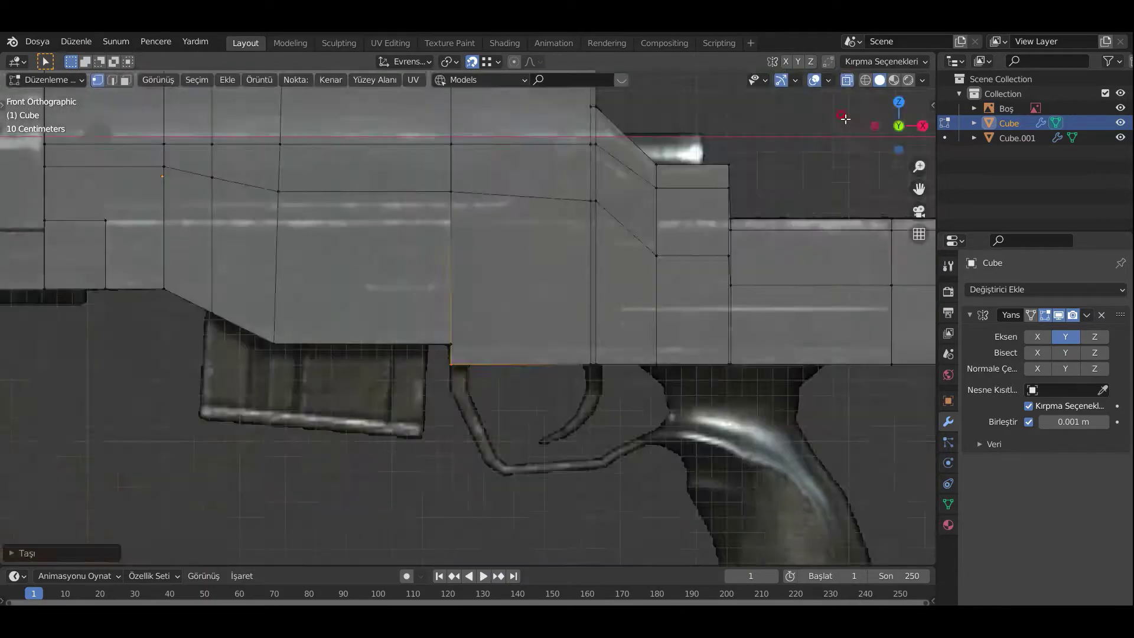
Move the new loop's vertices upward in vertex selection mode.
mouse_move(435, 449)
middle_down()
mouse_move(254, 236)
mouse_move(514, 384)
mouse_move(435, 392)
middle_up()
scroll(429, 363, up, 6)
scroll(494, 410, down, 5)
scroll(608, 392, up, 5)
key(1)
scroll(672, 345, up, 2)
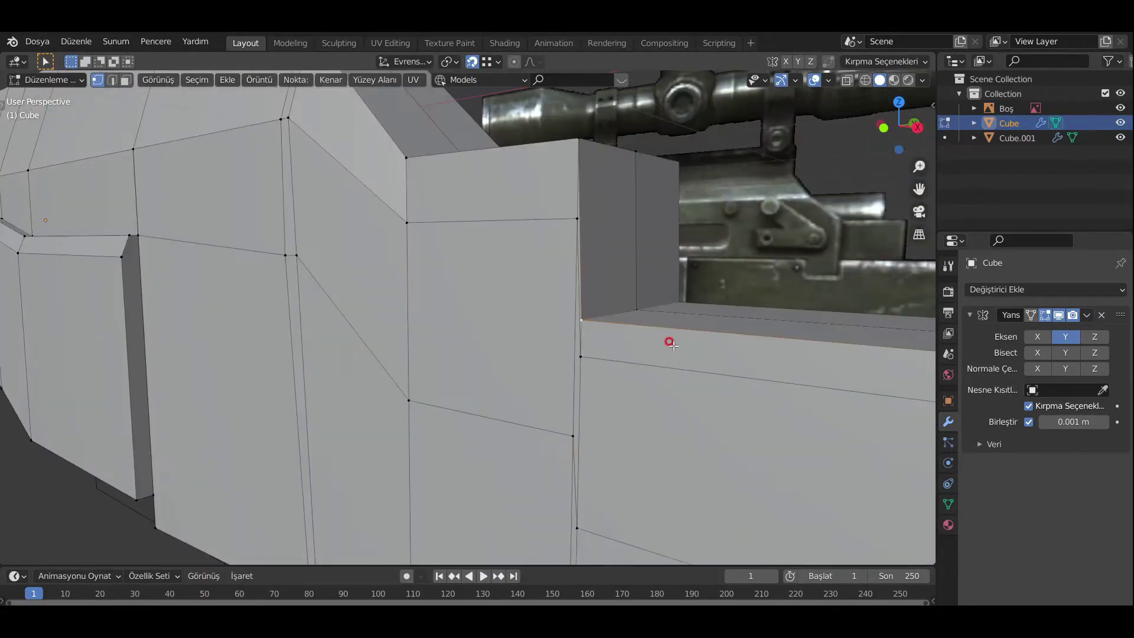
click(601, 322)
scroll(691, 400, down, 3)
scroll(567, 493, down, 3)
scroll(737, 364, up, 5)
Inspect the body from below, attempt a face extrusion, then cancel it.
middle_drag(737, 365, 667, 276)
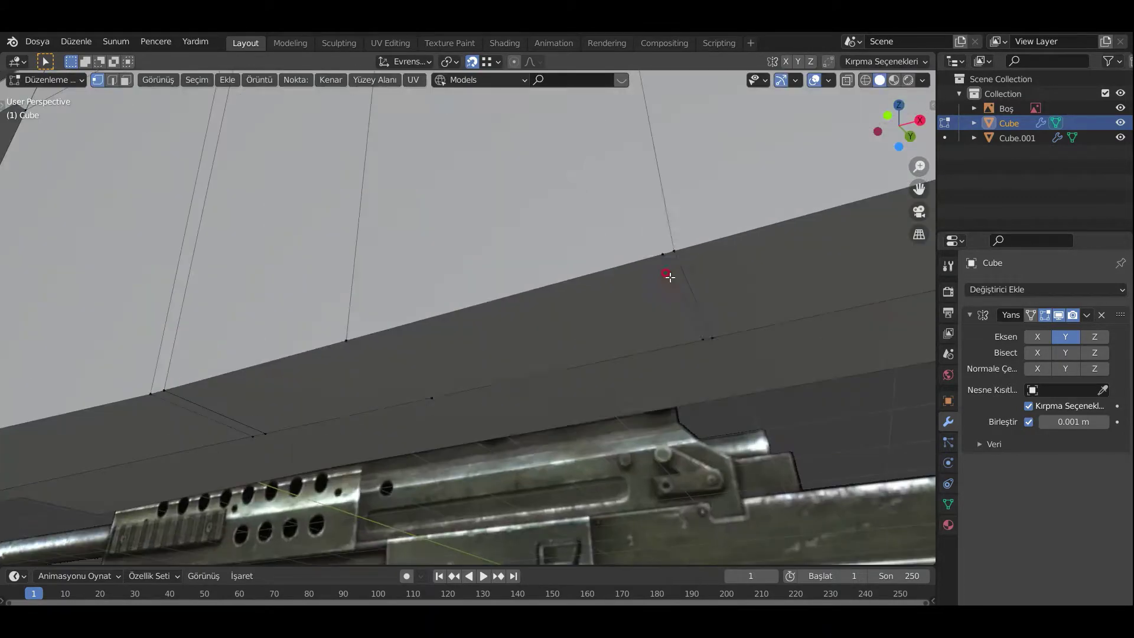
scroll(669, 277, down, 4)
middle_drag(391, 315, 516, 400)
scroll(533, 400, up, 3)
key(e)
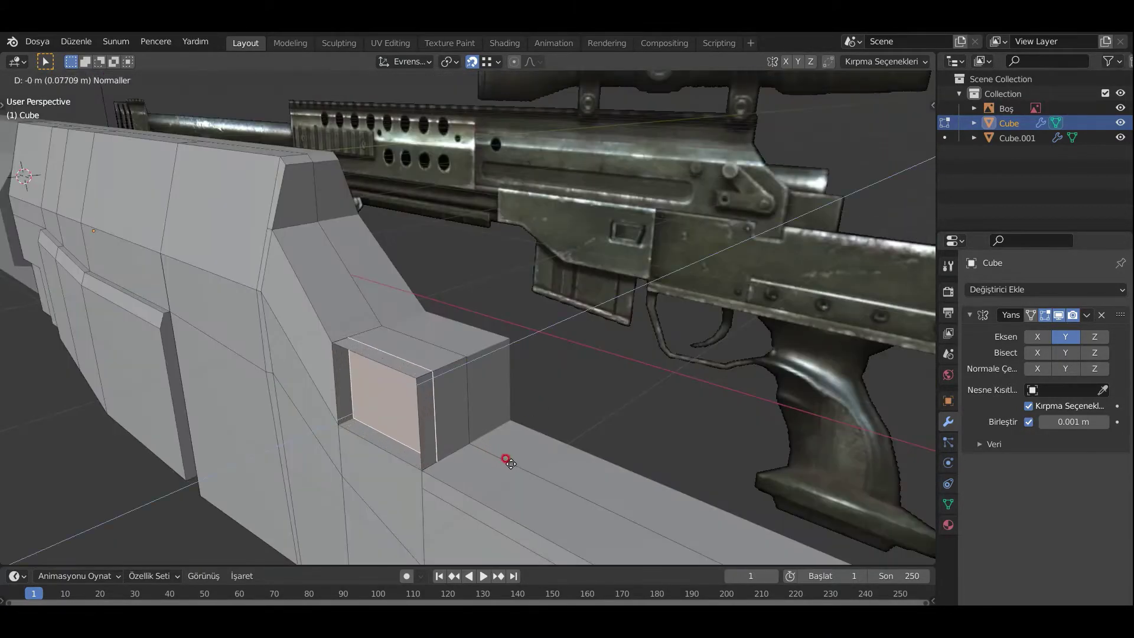
right_click(506, 461)
key(x)
click(465, 394)
scroll(465, 437, up, 3)
scroll(463, 468, up, 2)
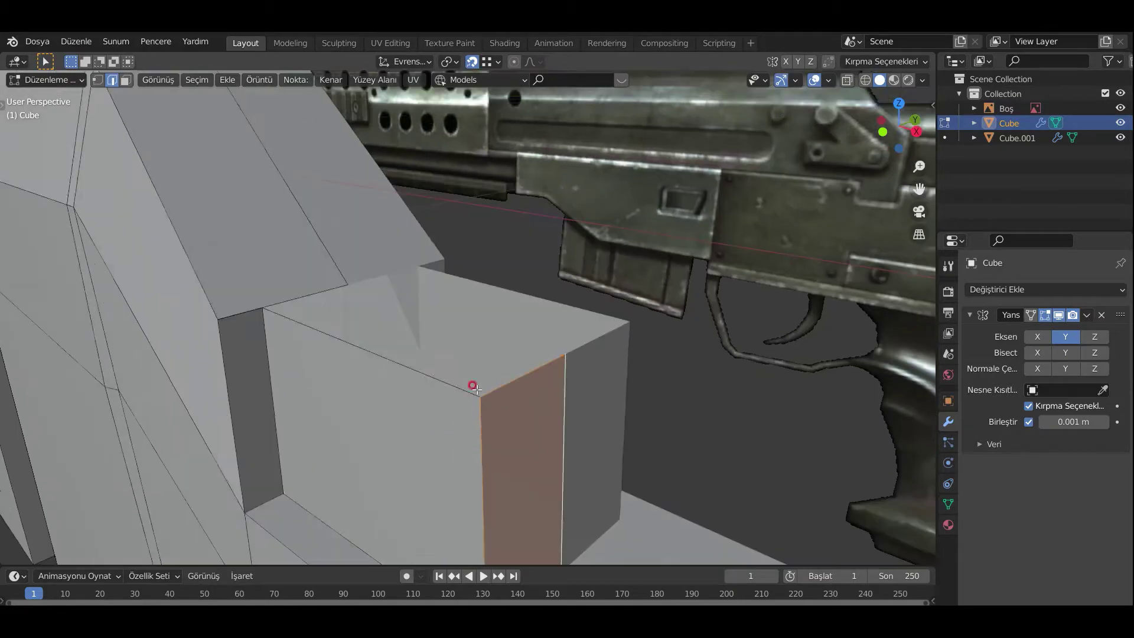
scroll(516, 385, down, 5)
scroll(519, 397, up, 5)
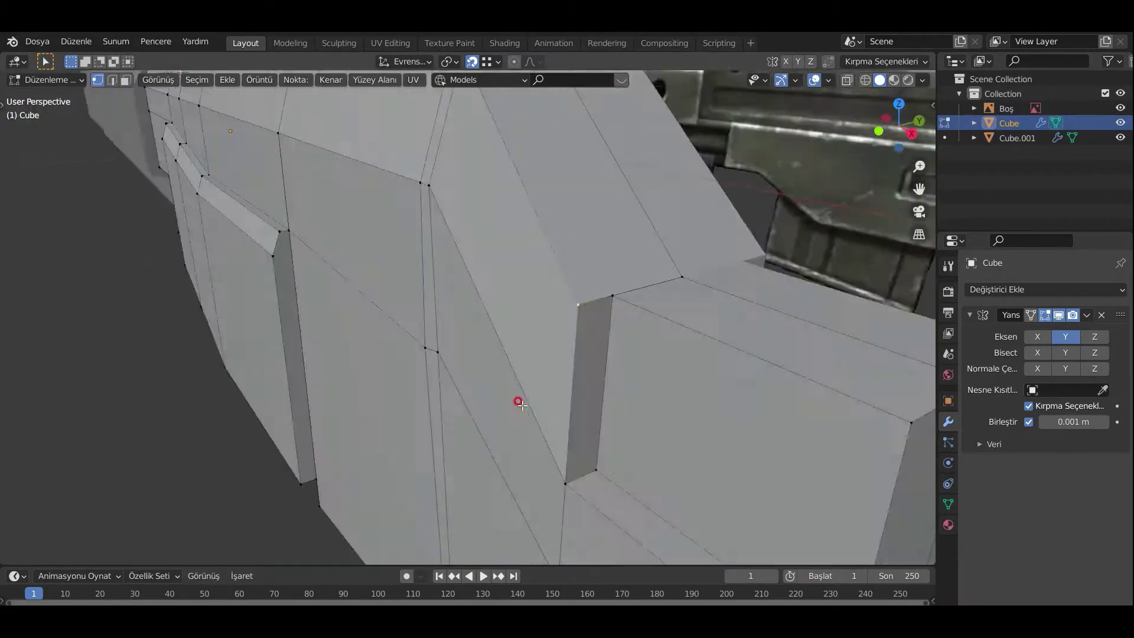
scroll(615, 388, down, 5)
Enable Auto Smooth in the rifle body's Object Data properties.
key(Tab)
click(948, 504)
click(1029, 564)
scroll(593, 394, up, 3)
key(Tab)
key(KP_1)
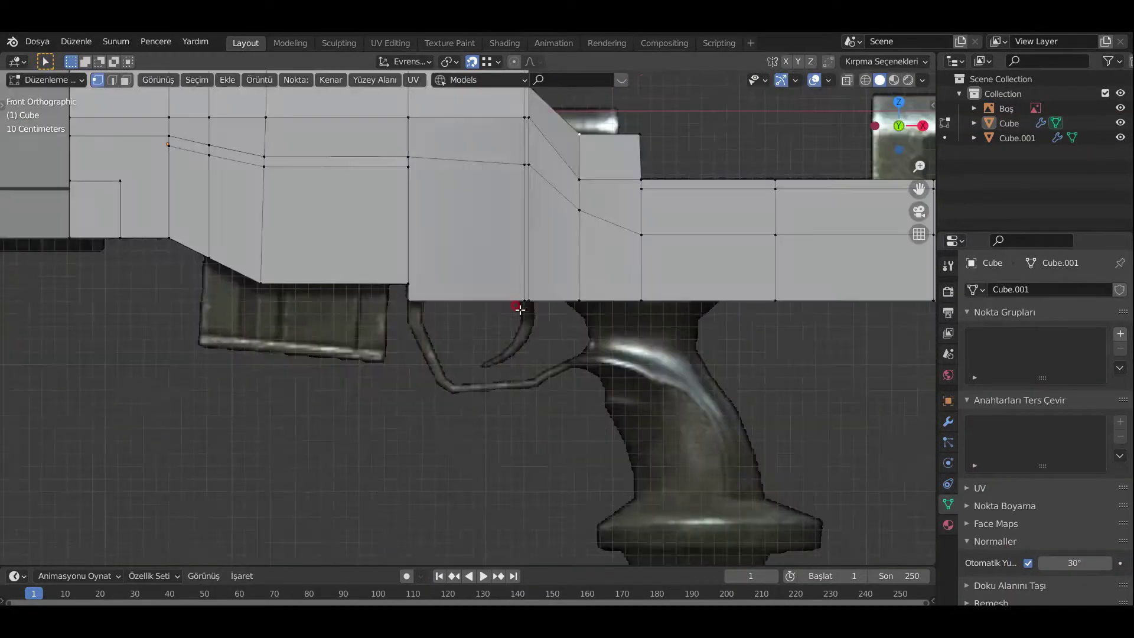
scroll(657, 270, up, 2)
Extrude the body's side edge into a new face and slide it along Y.
key(s)
click(557, 428)
middle_drag(557, 428, 490, 330)
key(e)
key(KP_3)
key(y)
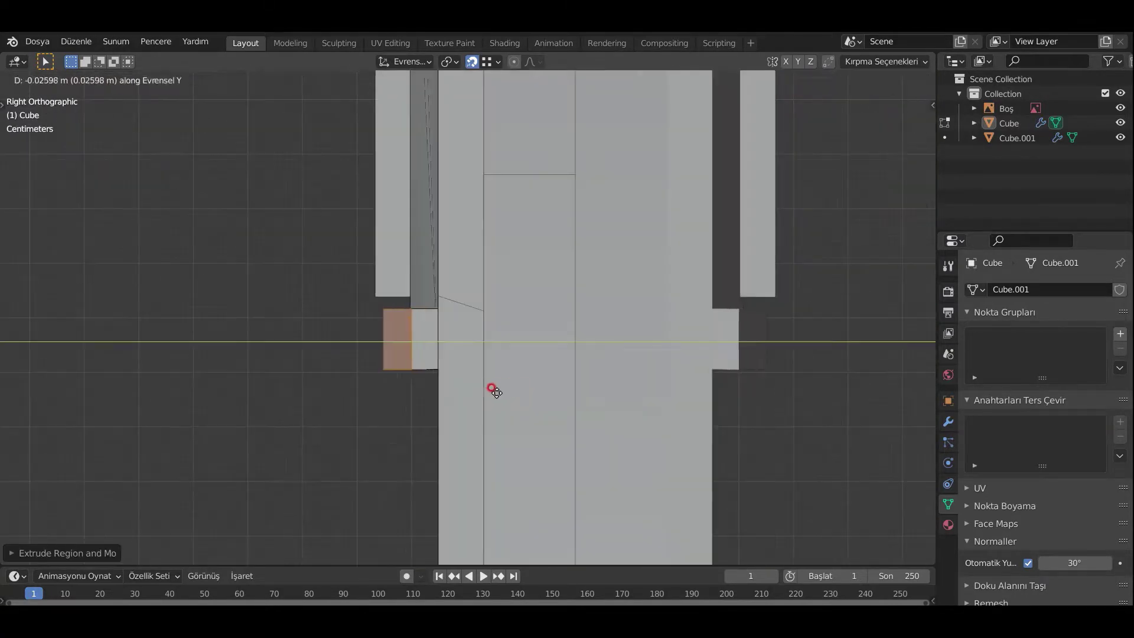
mouse_move(497, 412)
middle_down()
mouse_move(539, 309)
mouse_move(369, 197)
mouse_move(458, 396)
mouse_move(547, 476)
middle_up()
click(582, 542)
key(KP_1)
Add a cylinder and place it under the pistol grip area.
mouse_move(478, 327)
middle_down()
mouse_move(365, 425)
mouse_move(637, 318)
mouse_move(393, 278)
middle_up()
key(Tab)
key(KP_1)
key(ctrl+v)
key(g)
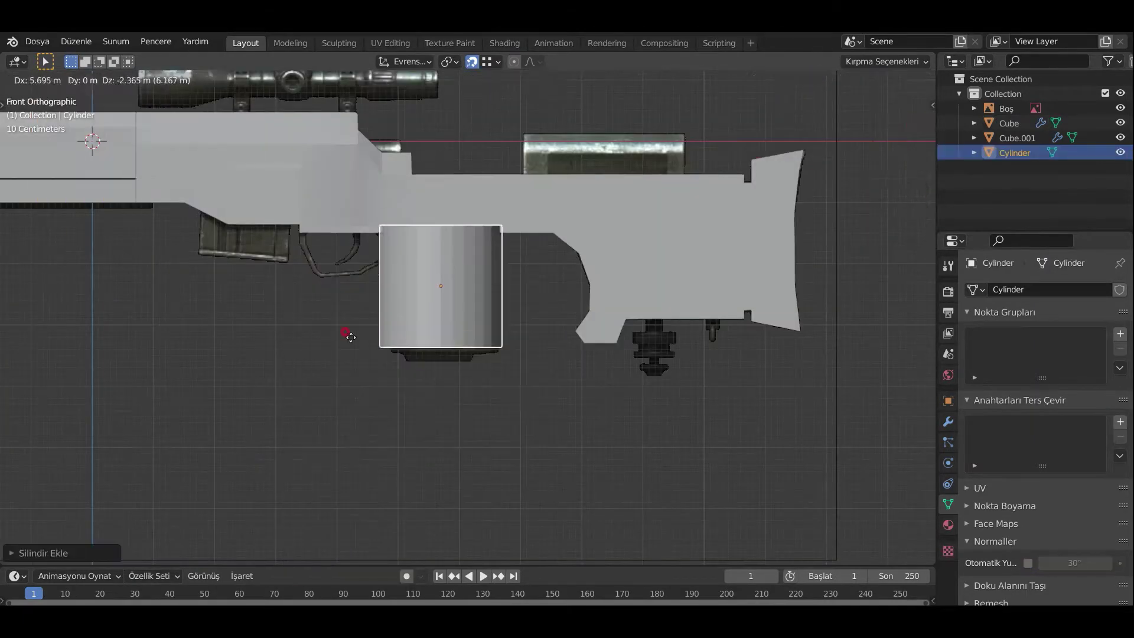
click(346, 329)
scroll(652, 467, up, 4)
Flatten the cylinder along Z into a disc and narrow its top ring.
key(s)
key(z)
click(506, 375)
key(Tab)
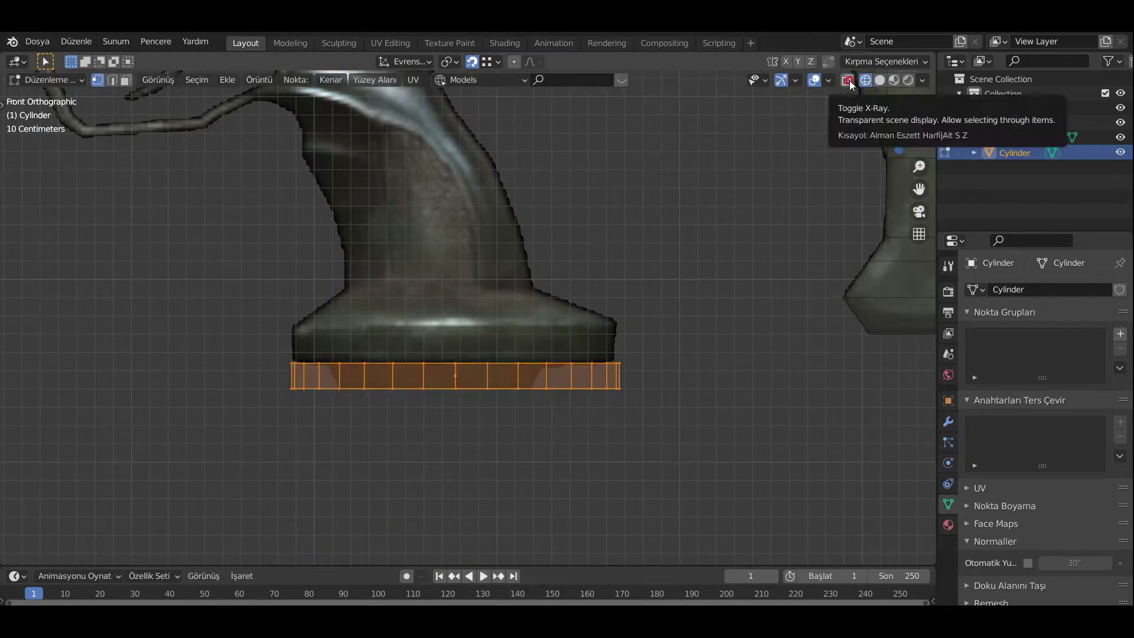
scroll(701, 458, up, 3)
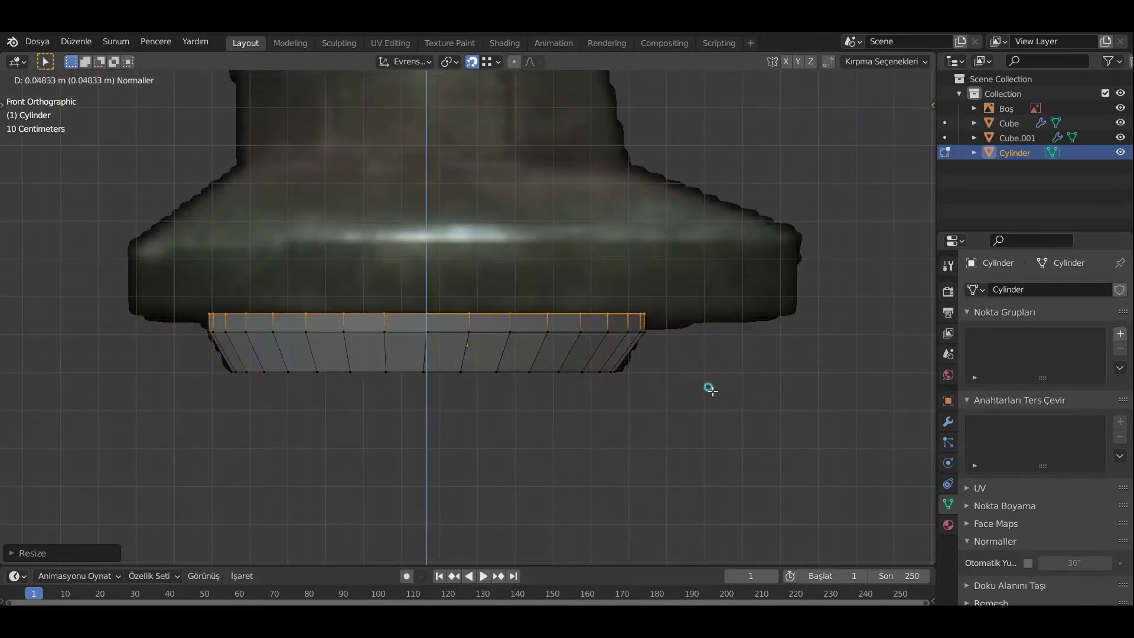
click(679, 367)
scroll(690, 360, up, 3)
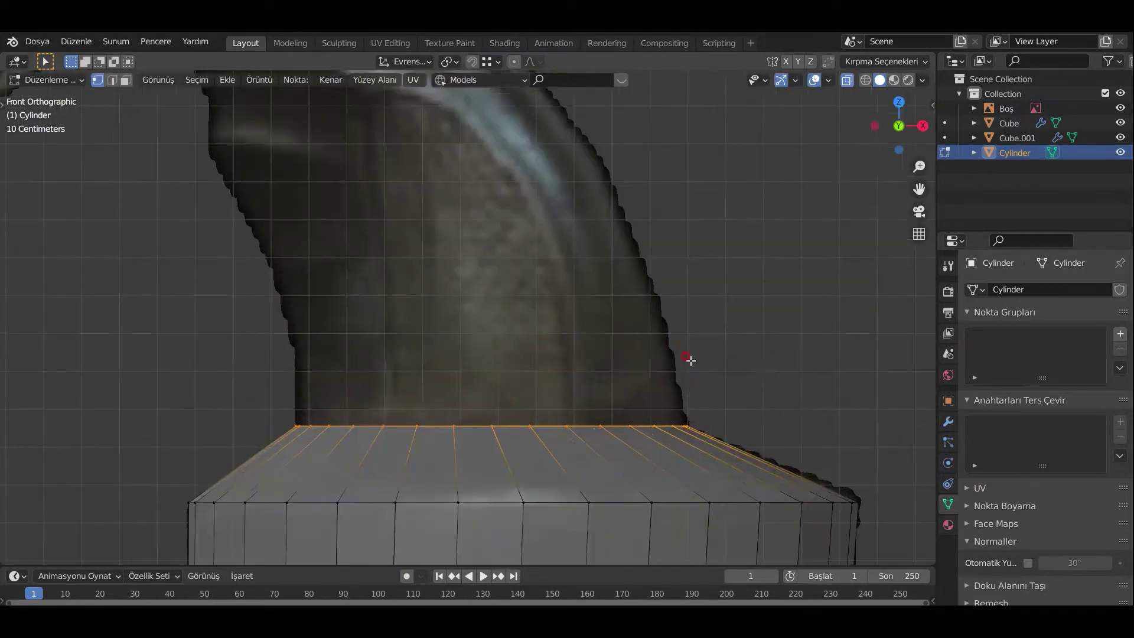
scroll(676, 267, down, 2)
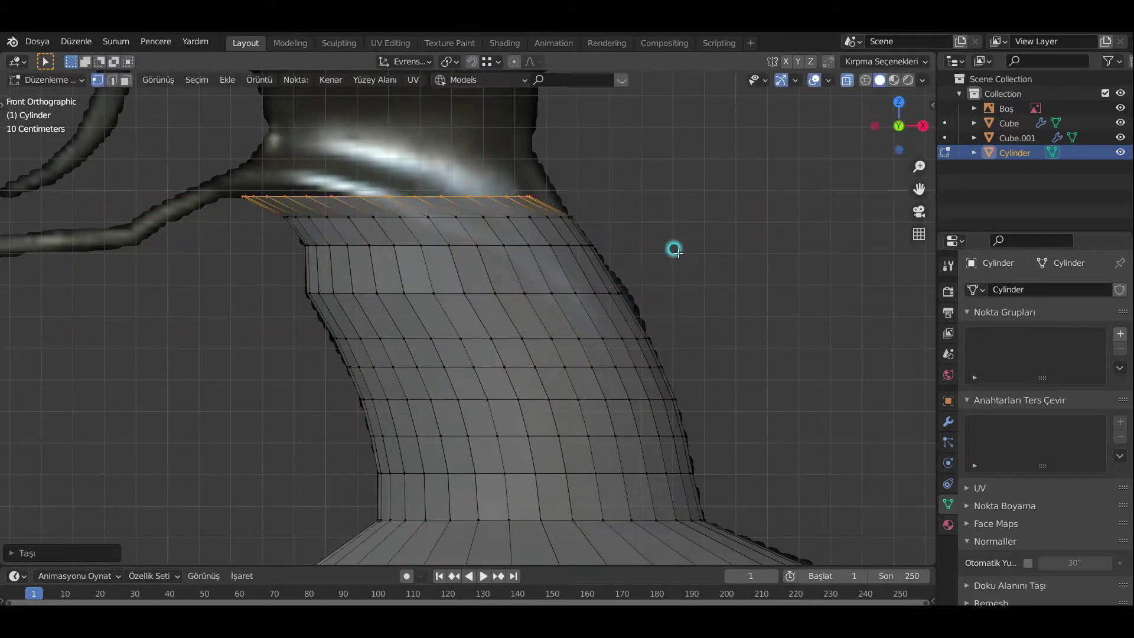
scroll(675, 250, down, 1)
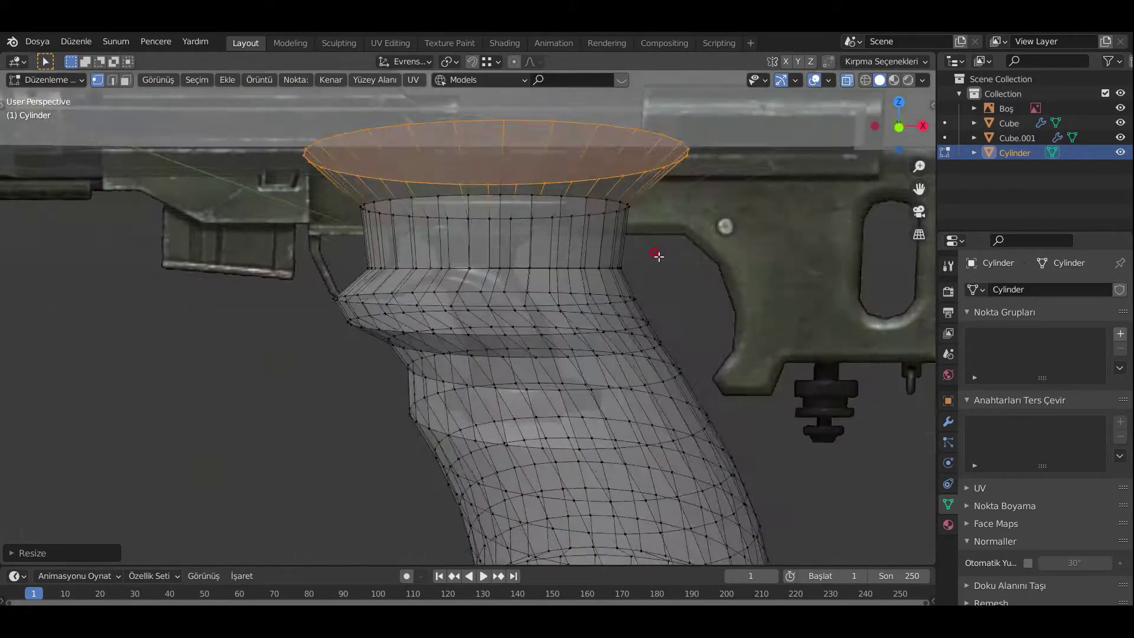
Rotate the extruded grip end into a branch following the trigger guard.
middle_drag(931, 361, 818, 392)
key(ctrl+z)
middle_drag(760, 435, 650, 407)
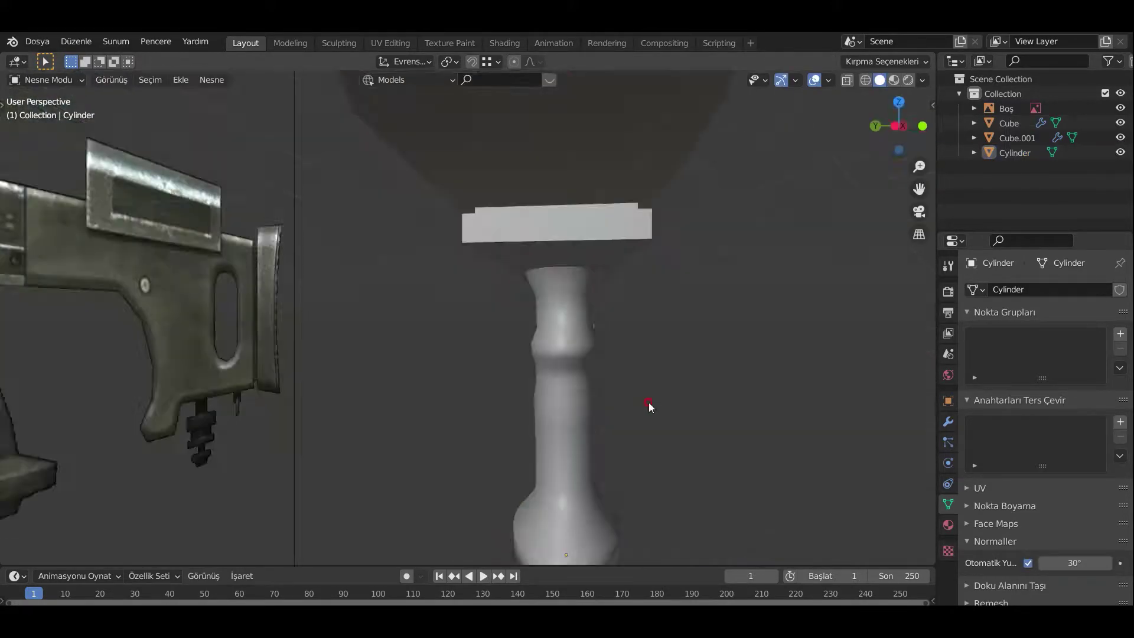
key(Tab)
mouse_move(721, 385)
middle_down()
mouse_move(476, 311)
mouse_move(639, 328)
middle_up()
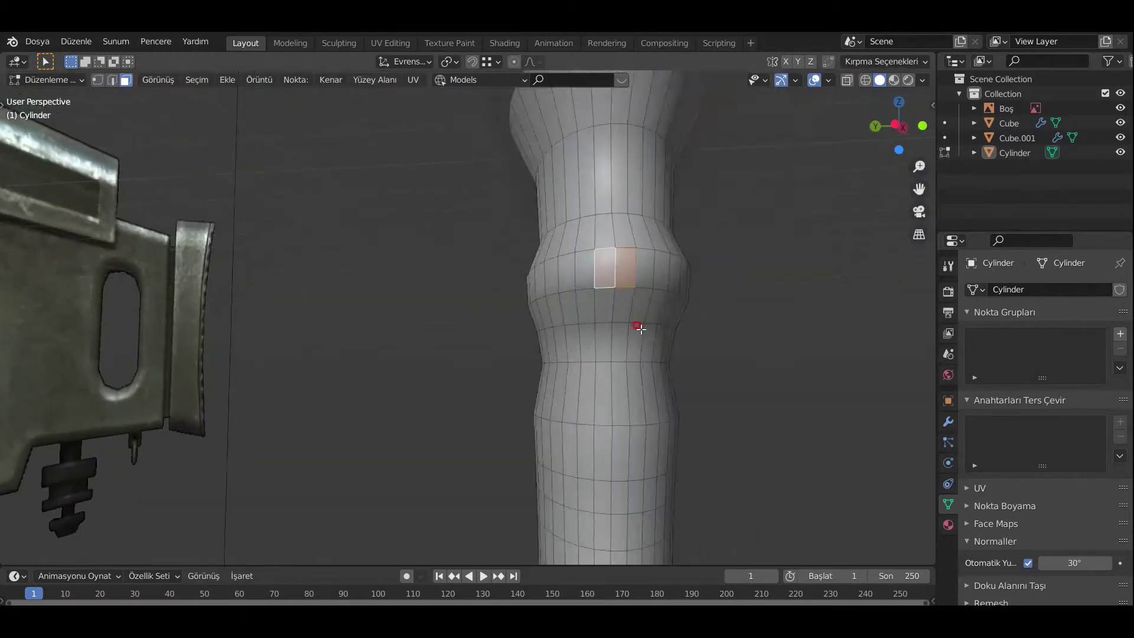
key(r)
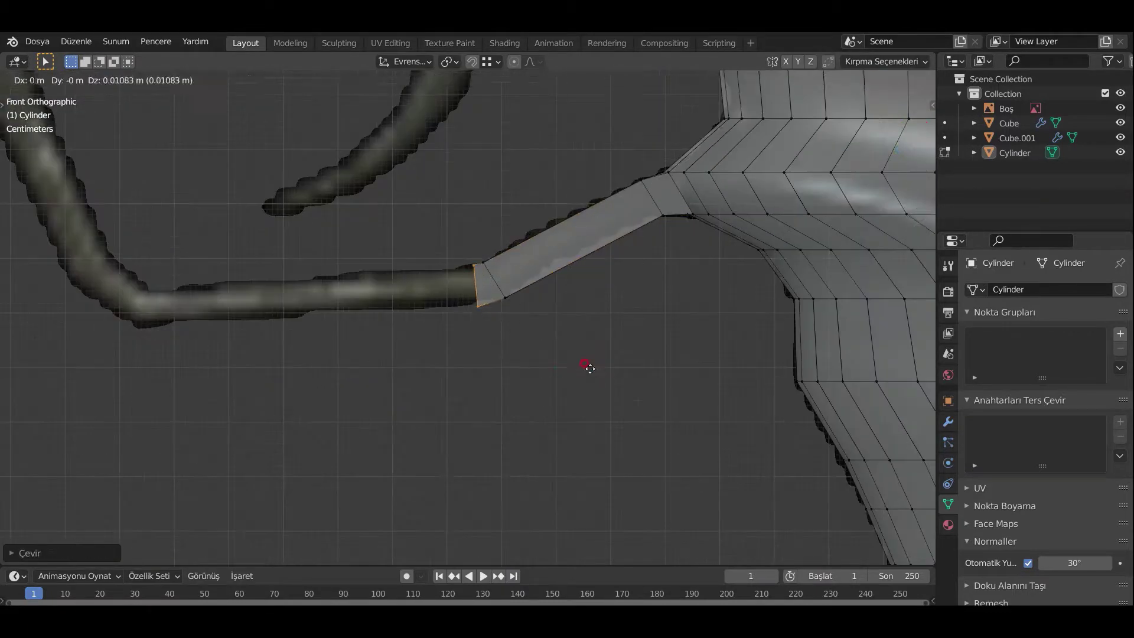
click(587, 362)
shift+middle_drag(588, 362, 659, 417)
Scale the branch end and extrude it further along the trigger guard.
click(468, 525)
key(e)
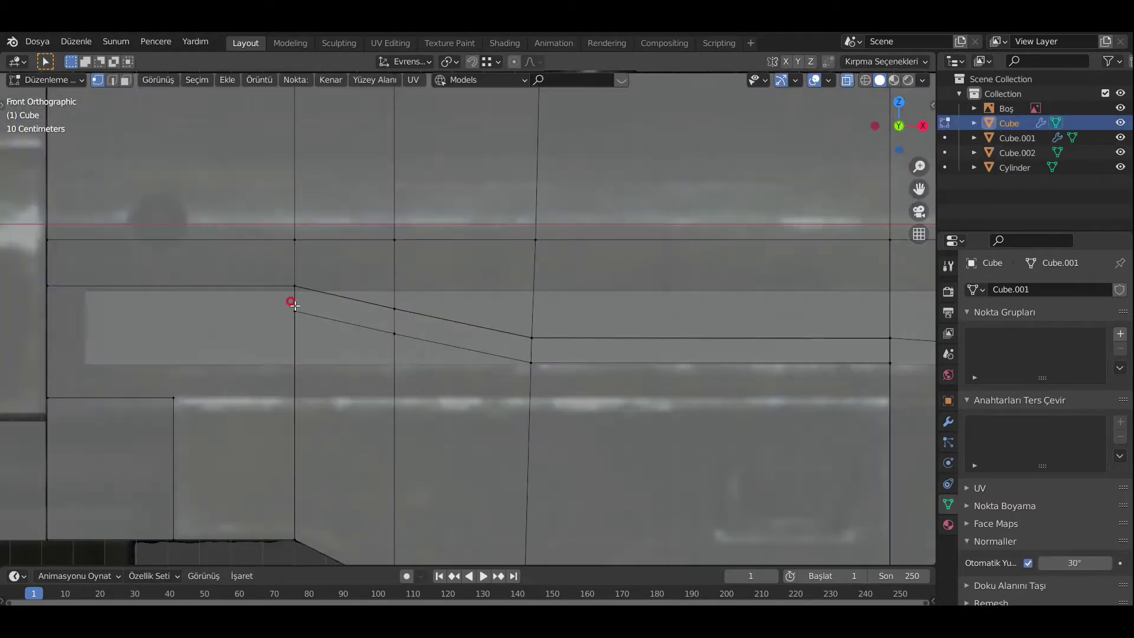
Stretch the flat rail block to its new length along the rifle's top.
scroll(317, 409, down, 4)
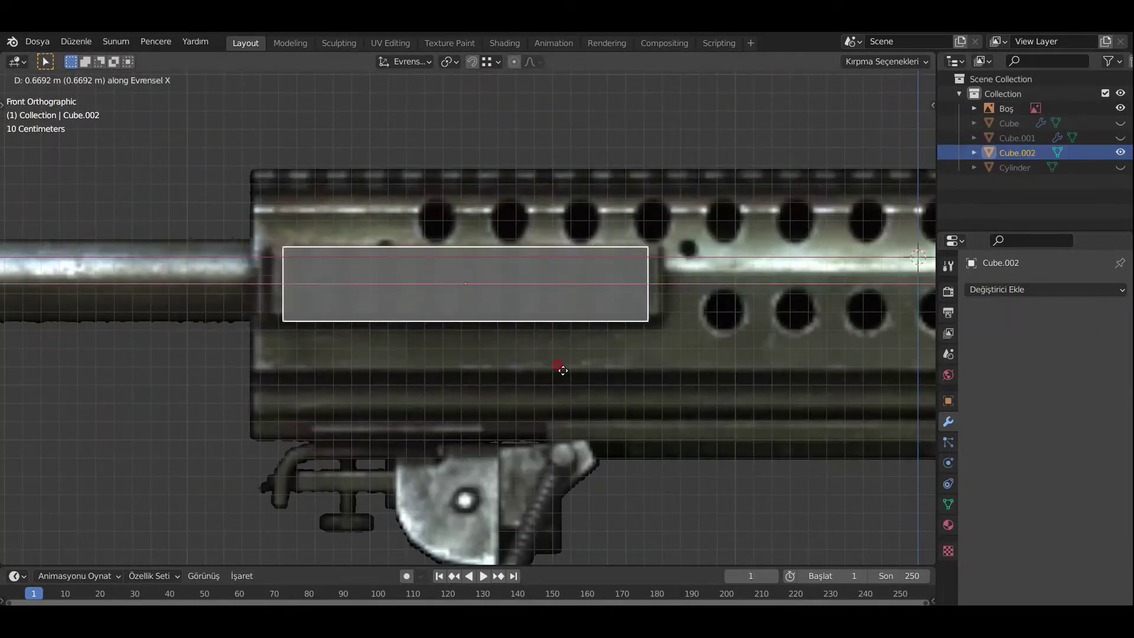
click(665, 300)
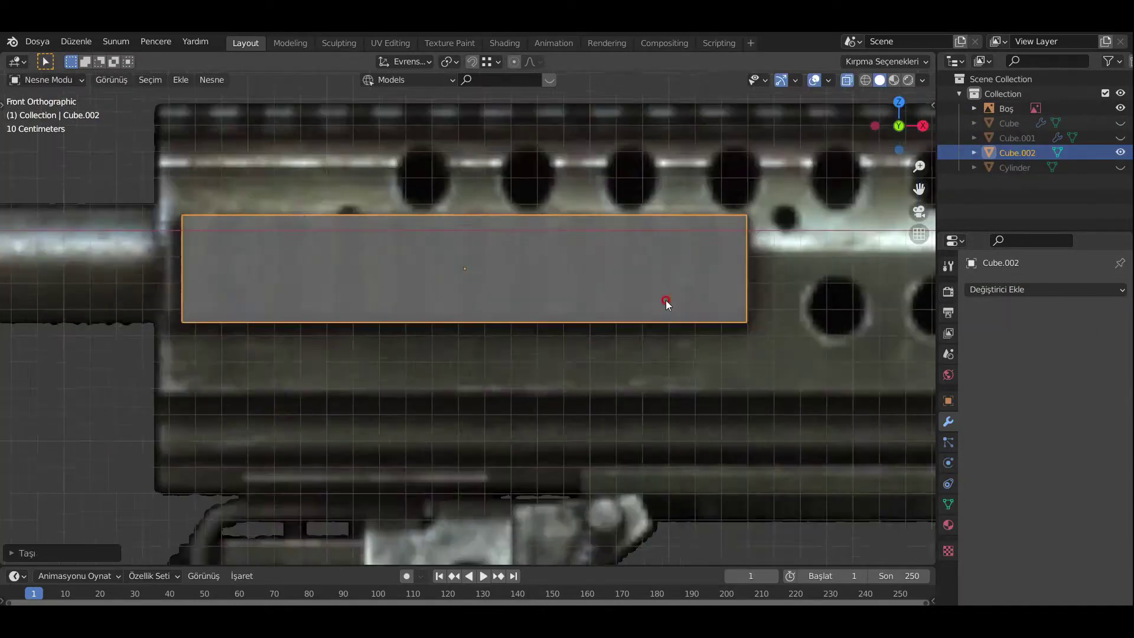
mouse_move(665, 300)
middle_down()
mouse_move(293, 521)
mouse_move(644, 431)
middle_up()
scroll(565, 363, up, 3)
Duplicate the selected part and move the copy along Z.
click(644, 431)
scroll(530, 444, up, 4)
key(shift+d)
key(z)
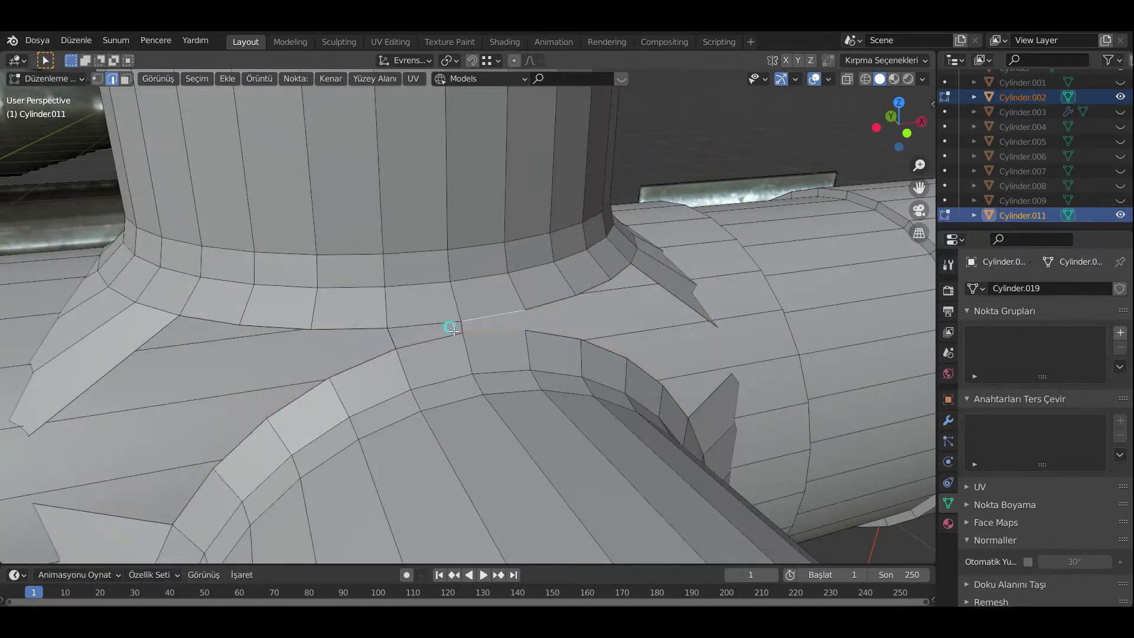
Move the scope junction ring along X and rescale it.
middle_drag(452, 331, 437, 359)
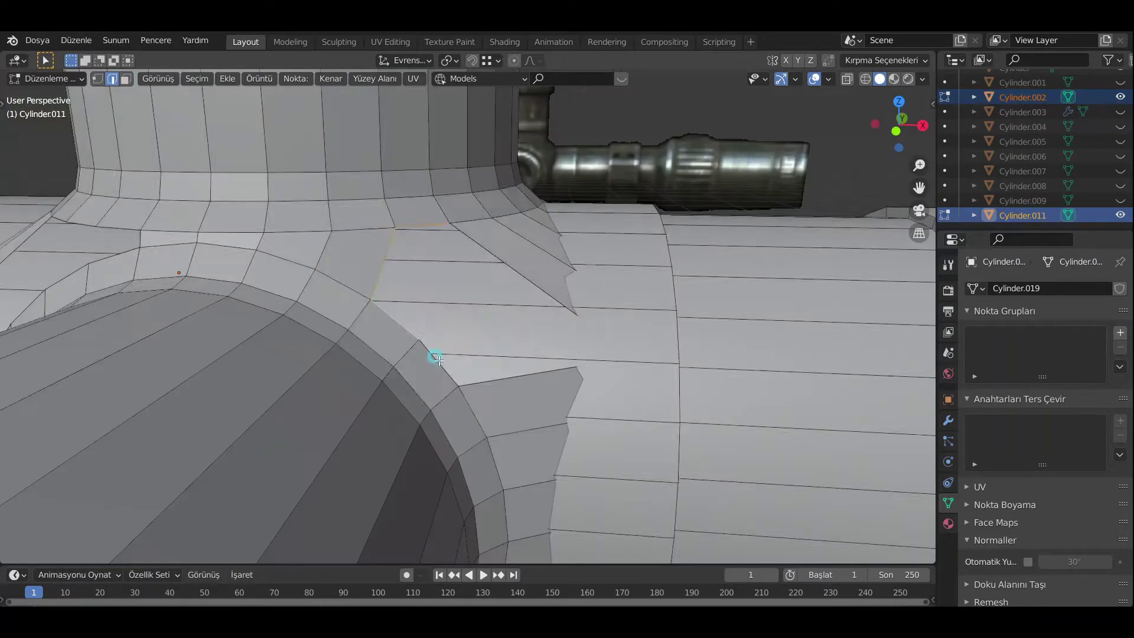
middle_drag(515, 380, 384, 349)
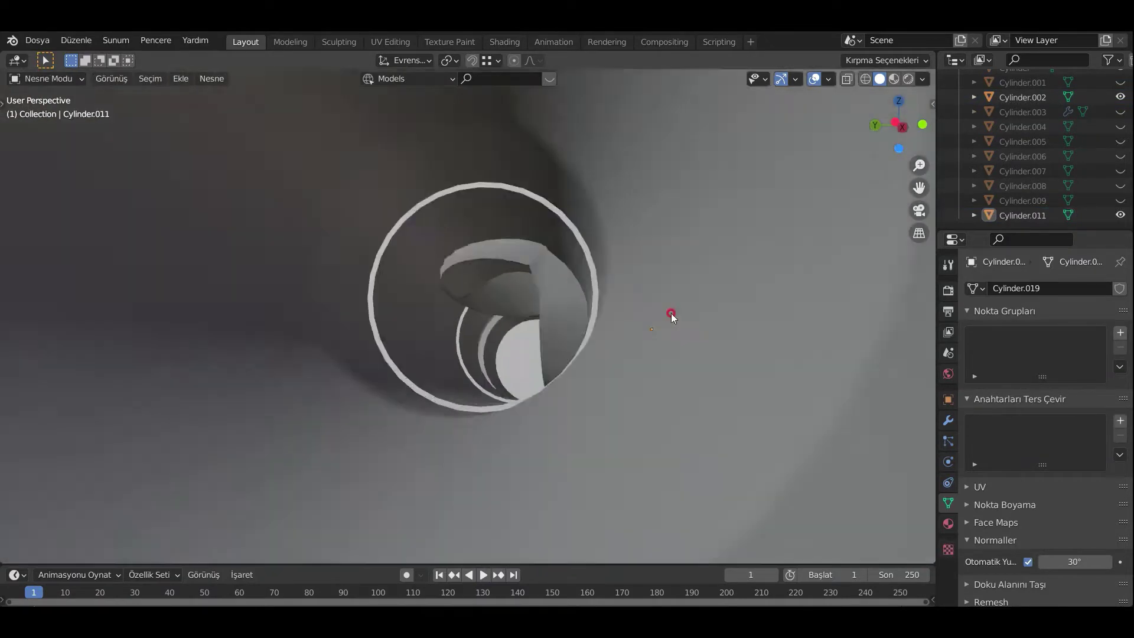
key(KP_3)
scroll(513, 354, up, 4)
key(g)
key(x)
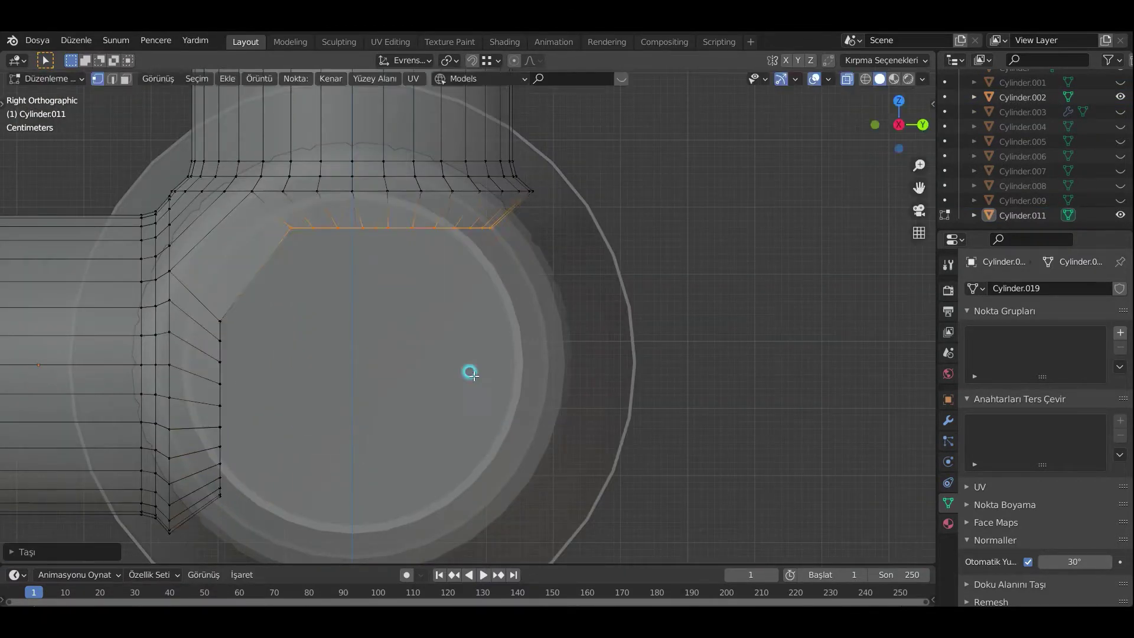
mouse_move(266, 542)
middle_down()
mouse_move(891, 329)
mouse_move(761, 416)
middle_up()
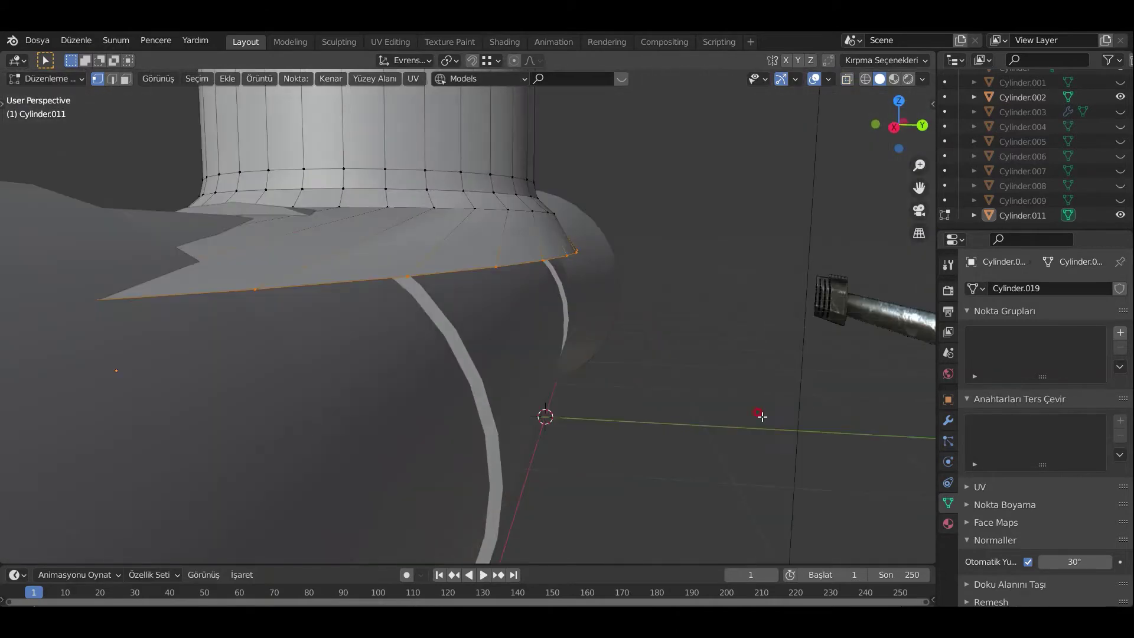
key(KP_1)
key(s)
click(518, 411)
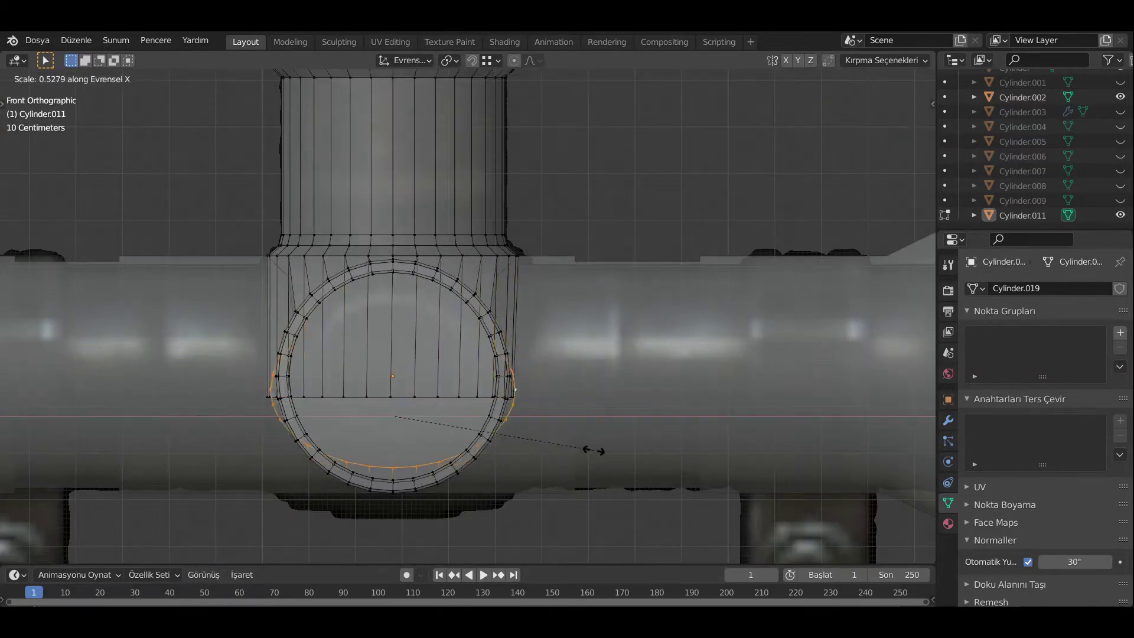
click(661, 523)
Resize the rim geometry at the turret junction from the right view.
key(KP_3)
scroll(485, 378, down, 3)
key(ctrl+z)
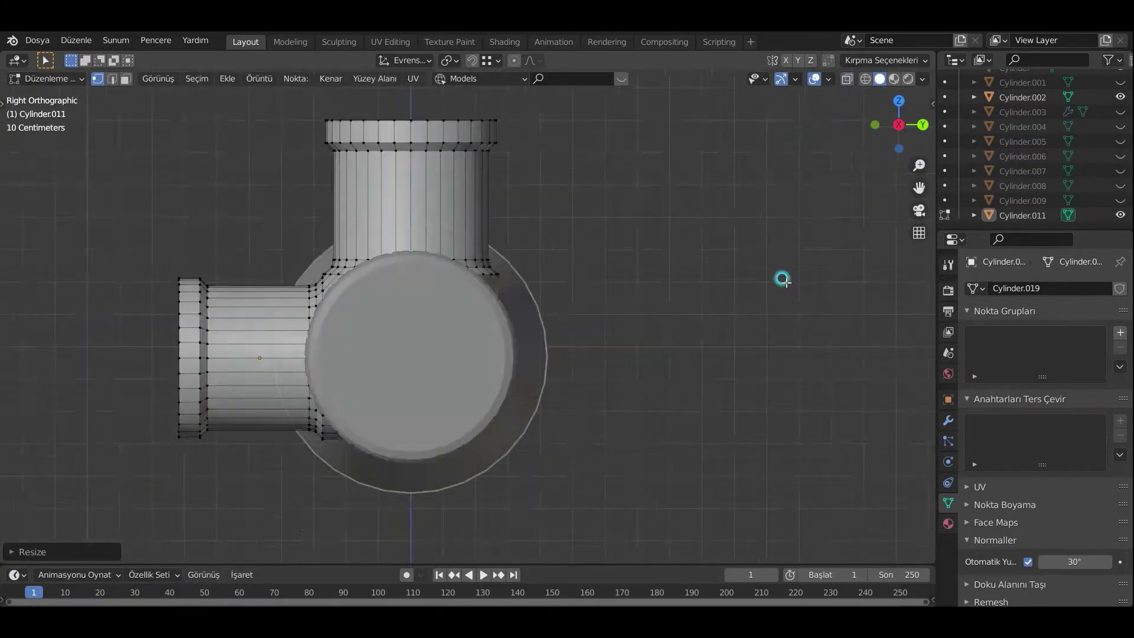
click(848, 79)
scroll(596, 471, up, 4)
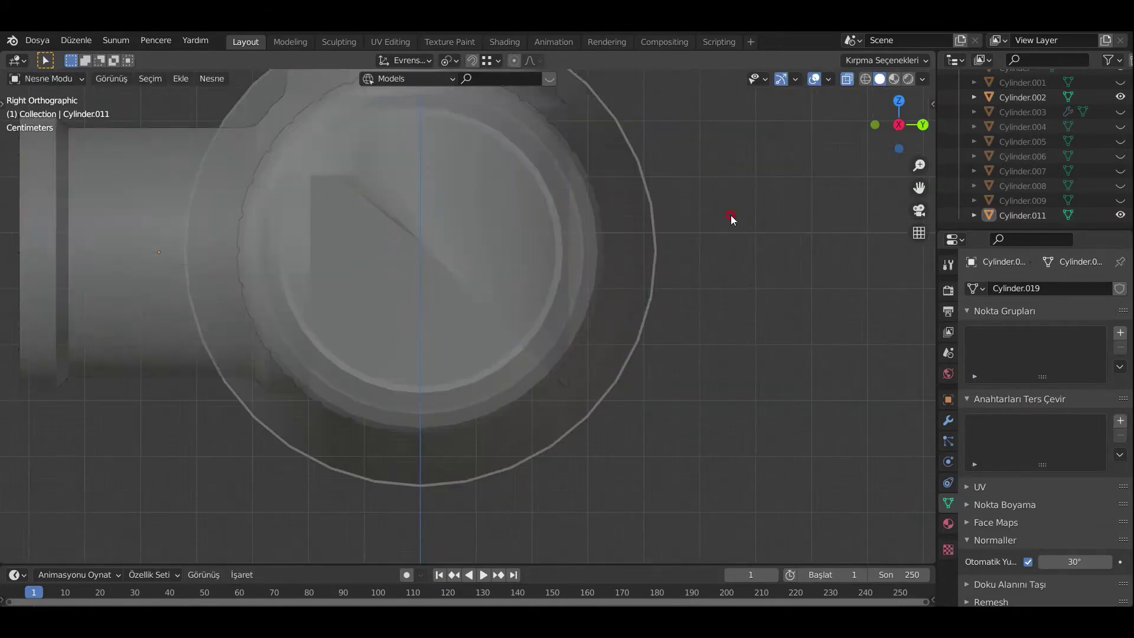
mouse_move(734, 217)
middle_down()
mouse_move(468, 258)
mouse_move(599, 450)
mouse_move(574, 460)
middle_up()
Inspect the turret base in edge mode and reveal the hidden scope parts.
key(2)
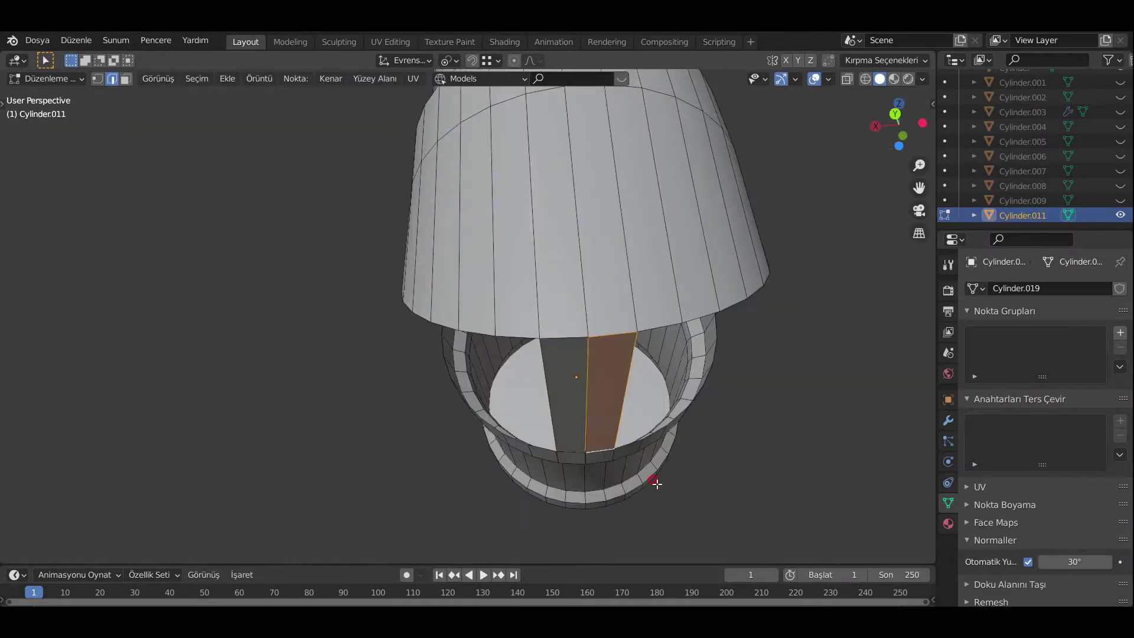
middle_drag(657, 484, 402, 287)
middle_drag(766, 239, 528, 379)
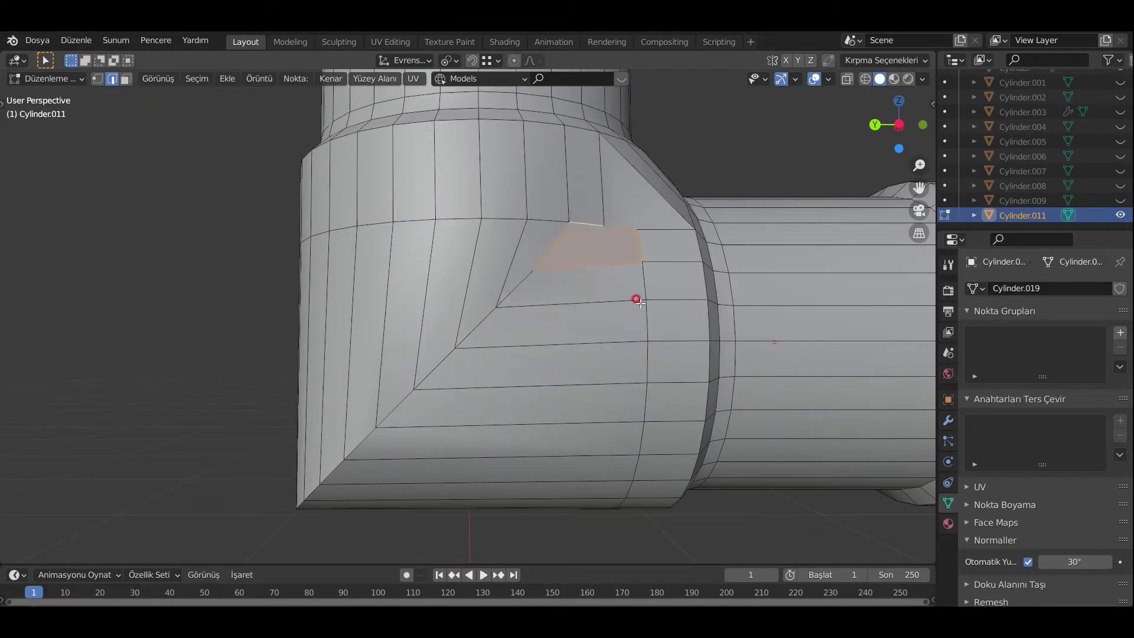
mouse_move(638, 301)
middle_down()
mouse_move(539, 397)
mouse_move(276, 490)
mouse_move(454, 454)
middle_up()
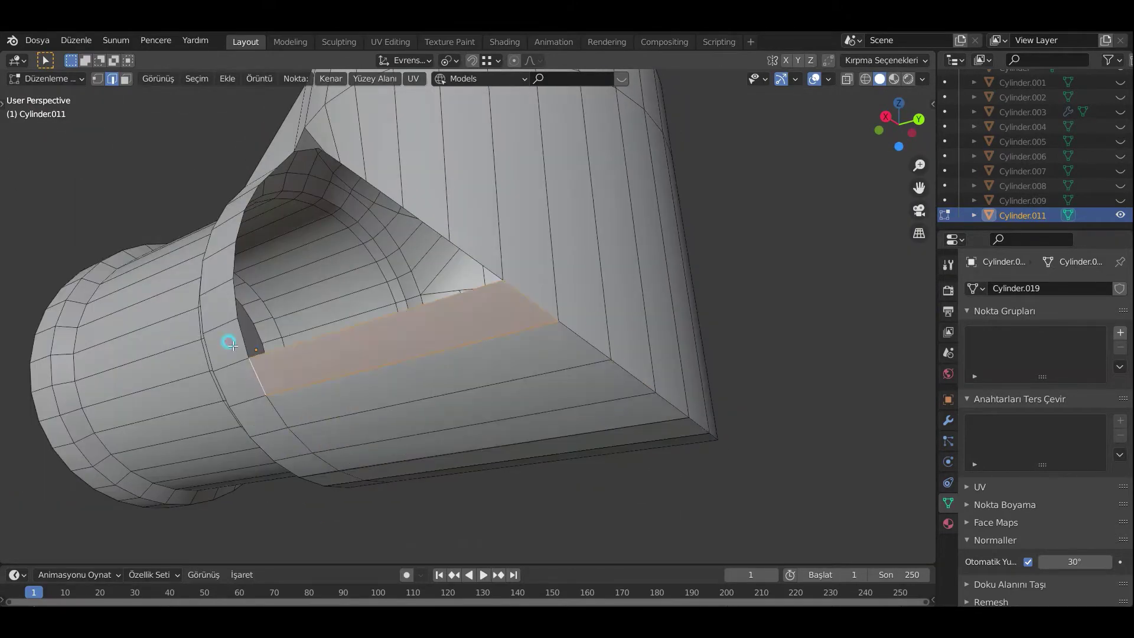
mouse_move(230, 344)
middle_down()
mouse_move(380, 246)
mouse_move(468, 268)
mouse_move(486, 324)
mouse_move(856, 496)
mouse_move(462, 480)
middle_up()
key(Tab)
key(alt+h)
key(Tab)
Toggle X-ray, add a loop cut around the tube, and delete stray vertices.
click(847, 80)
key(1)
scroll(591, 431, up, 3)
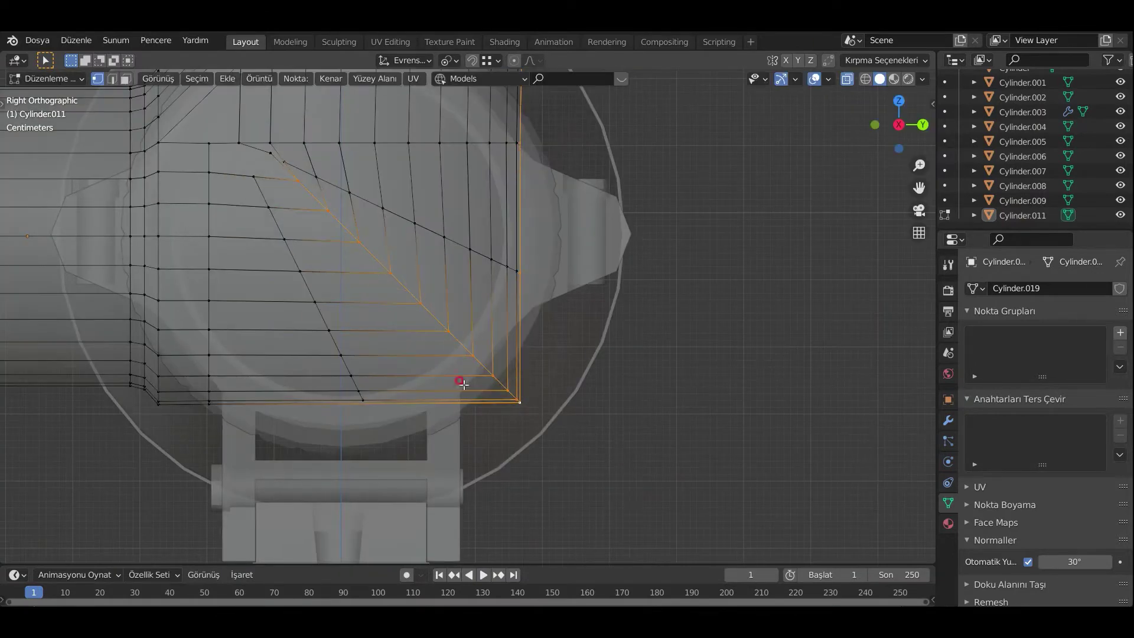
mouse_move(583, 433)
middle_down()
mouse_move(757, 265)
mouse_move(506, 372)
mouse_move(559, 291)
mouse_move(503, 265)
middle_up()
key(alt+z)
click(559, 291)
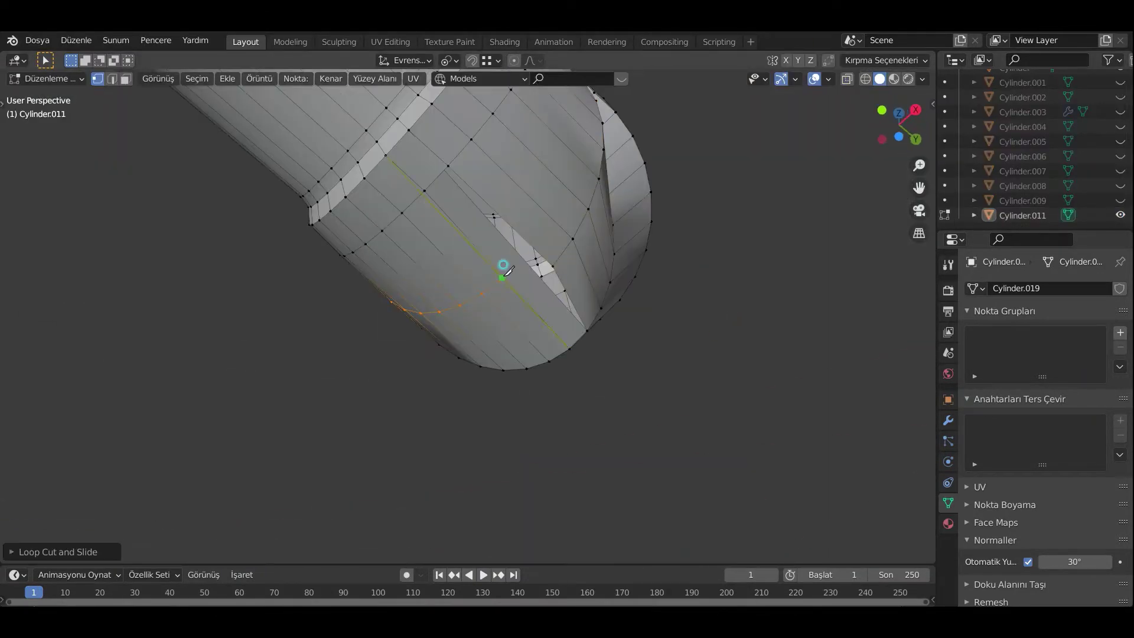
scroll(576, 308, up, 4)
scroll(577, 183, up, 2)
key(1)
key(x)
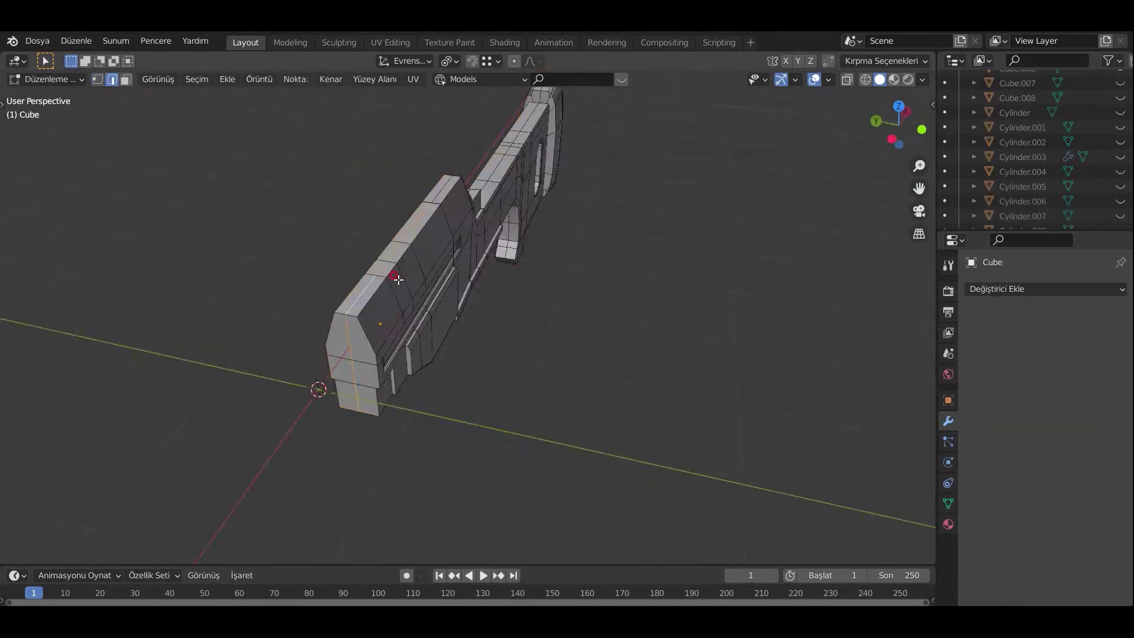
scroll(509, 422, up, 5)
Orbit in close to the rifle body.
mouse_move(494, 413)
middle_down()
mouse_move(539, 435)
mouse_move(542, 299)
middle_up()
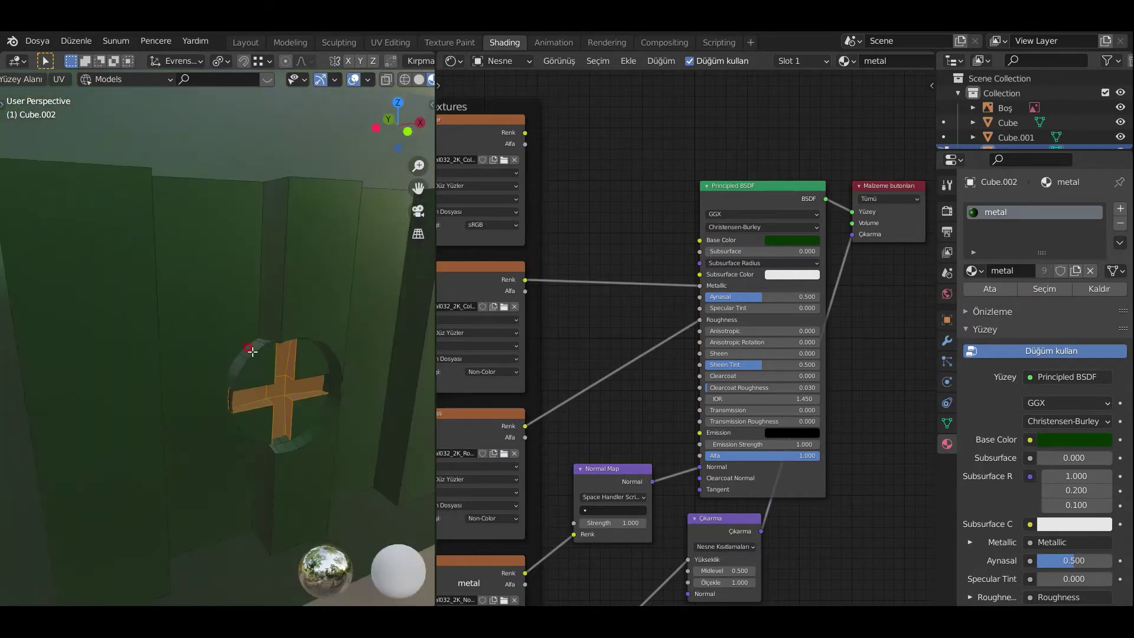
Assign the Malzeme material to Cylinder.016's material slot.
click(843, 336)
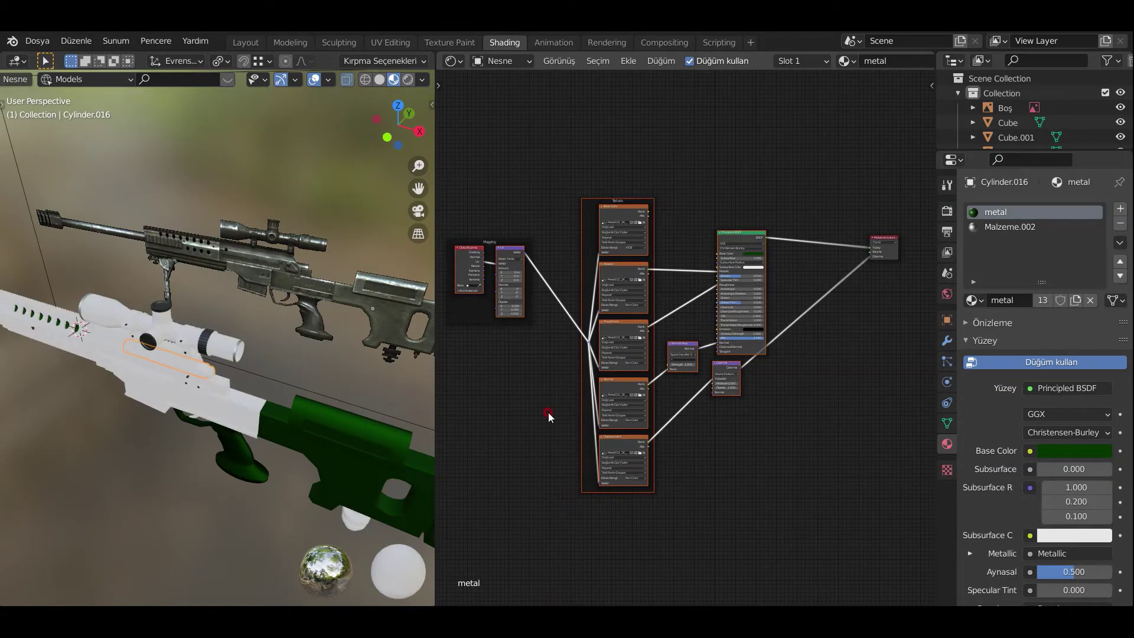
Group the metal nodes and add a Mix Shader whose factor a ColorRamp drives.
key(ctrl+g)
key(Tab)
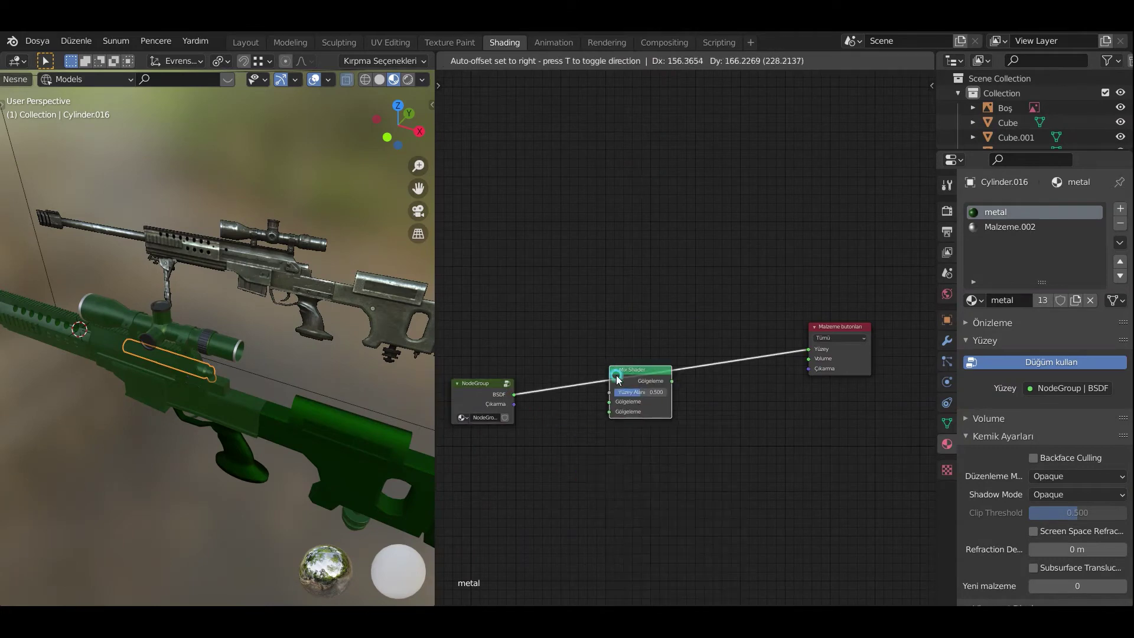
click(617, 378)
key(shift+a)
click(570, 333)
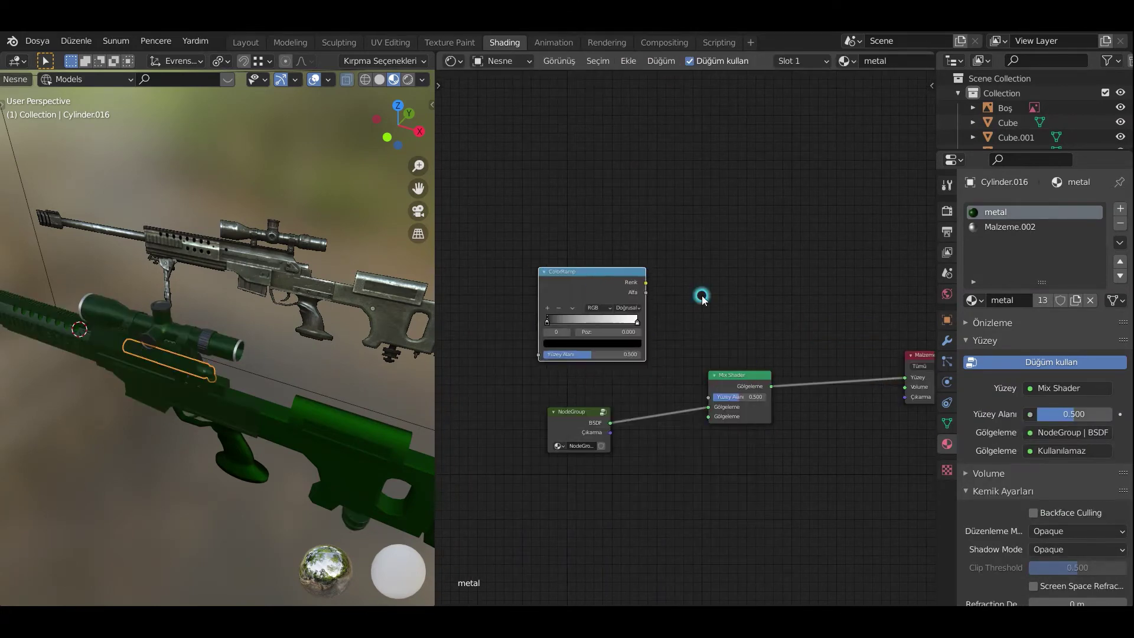
drag(646, 282, 709, 397)
middle_drag(752, 411, 860, 413)
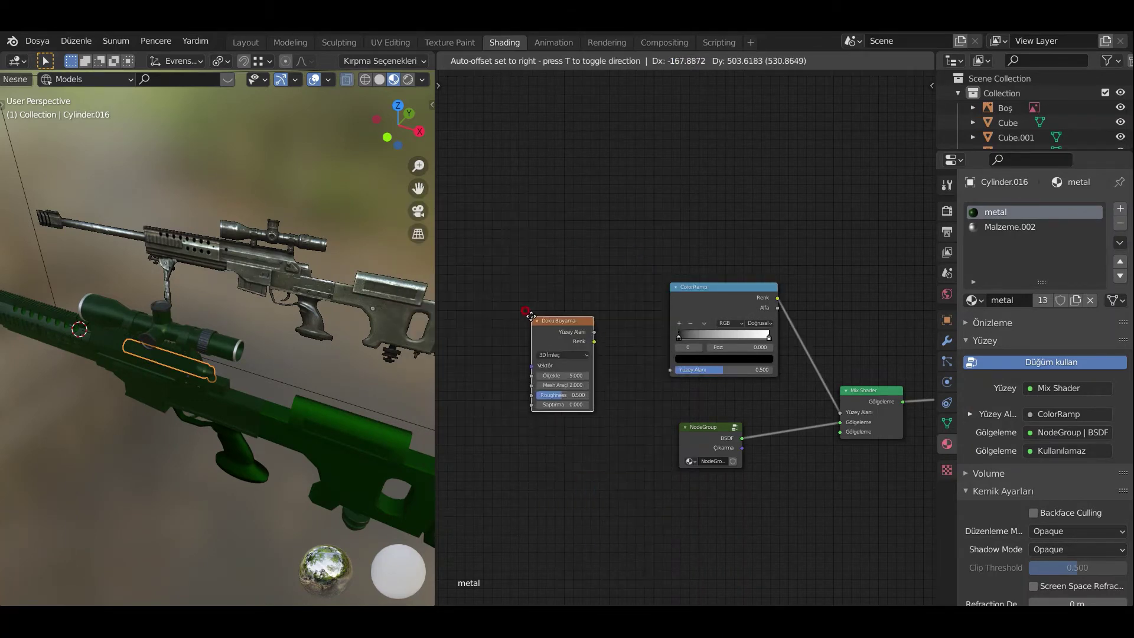
Connect a scale 11.4 Noise Texture into the ColorRamp and view the node group.
middle_drag(186, 421, 257, 367)
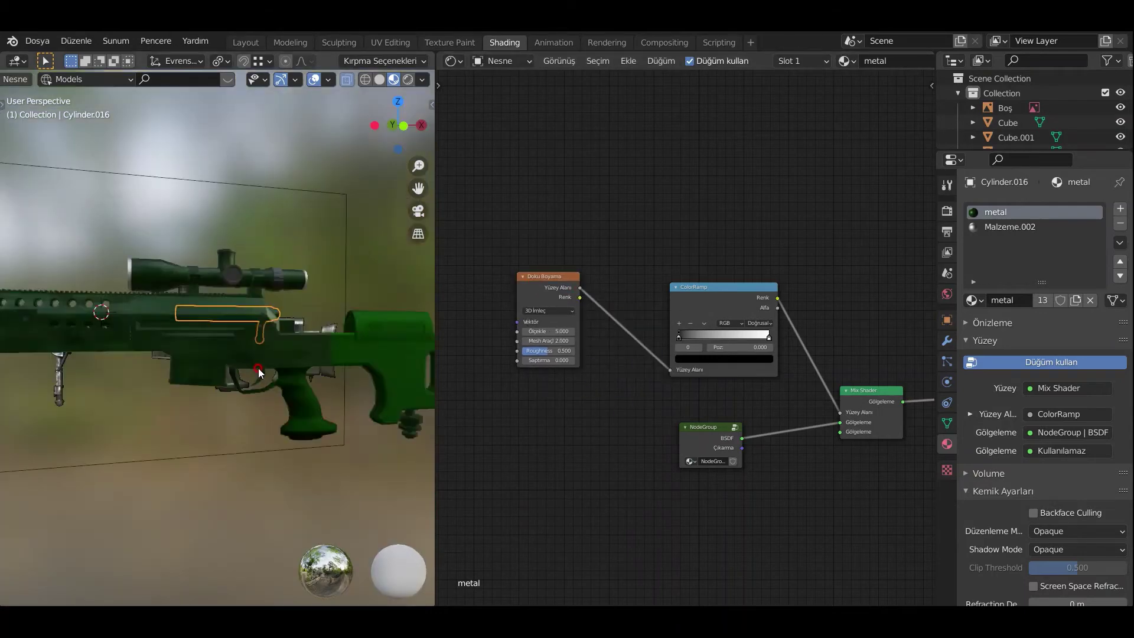
scroll(313, 417, up, 3)
scroll(596, 354, up, 4)
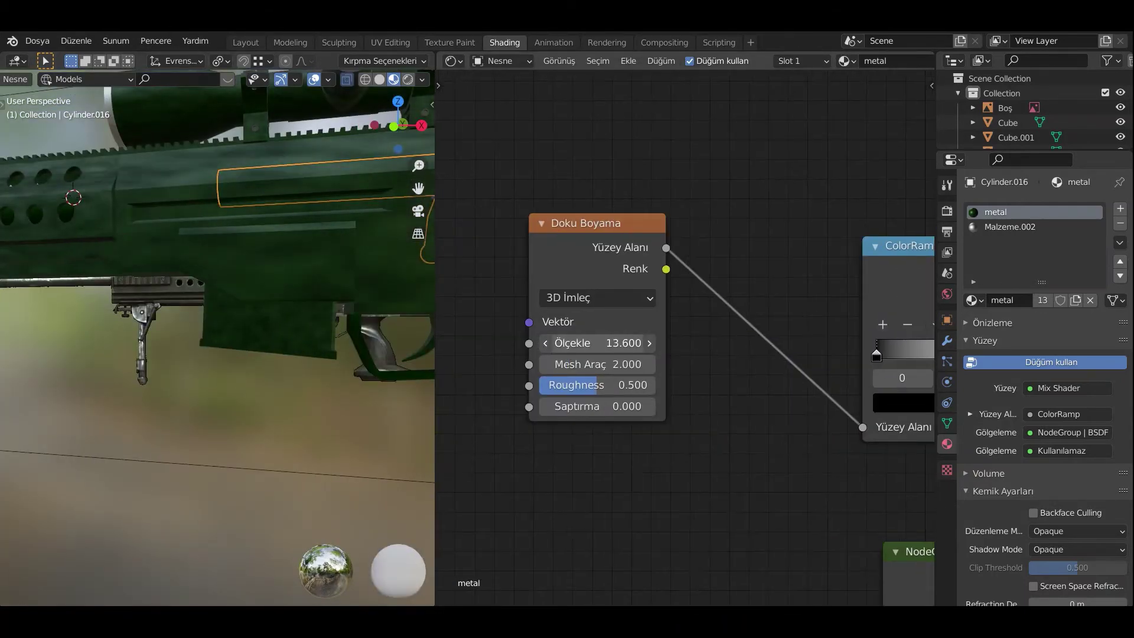
scroll(221, 326, down, 3)
scroll(254, 380, down, 3)
scroll(756, 463, down, 3)
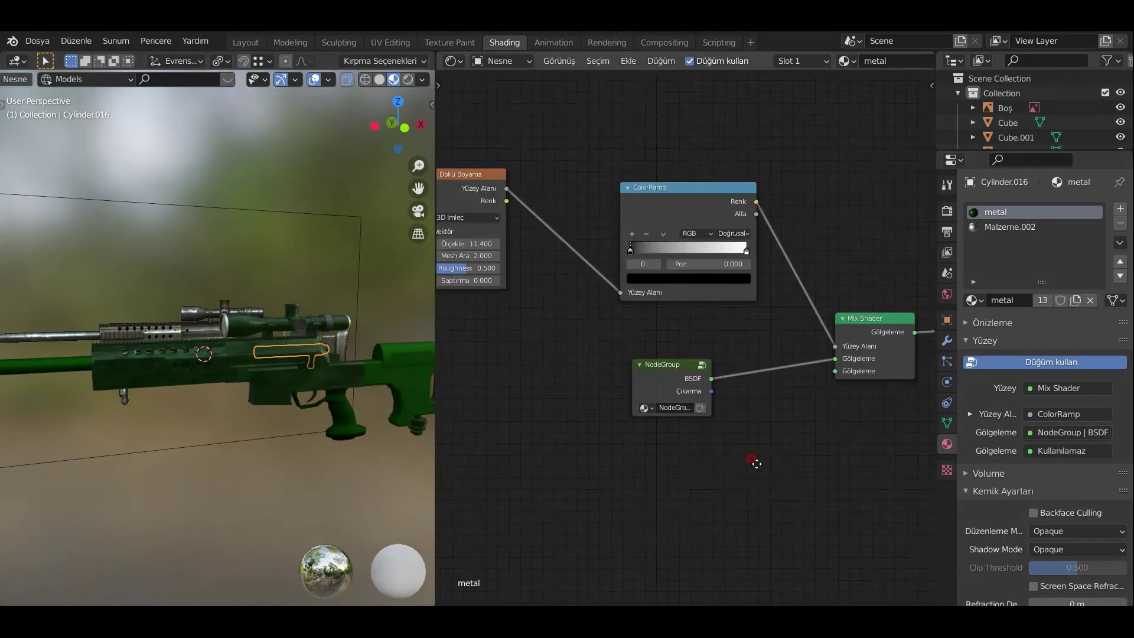
key(Tab)
scroll(831, 504, down, 2)
Set the copied metal node group's Base Color to black.
key(Tab)
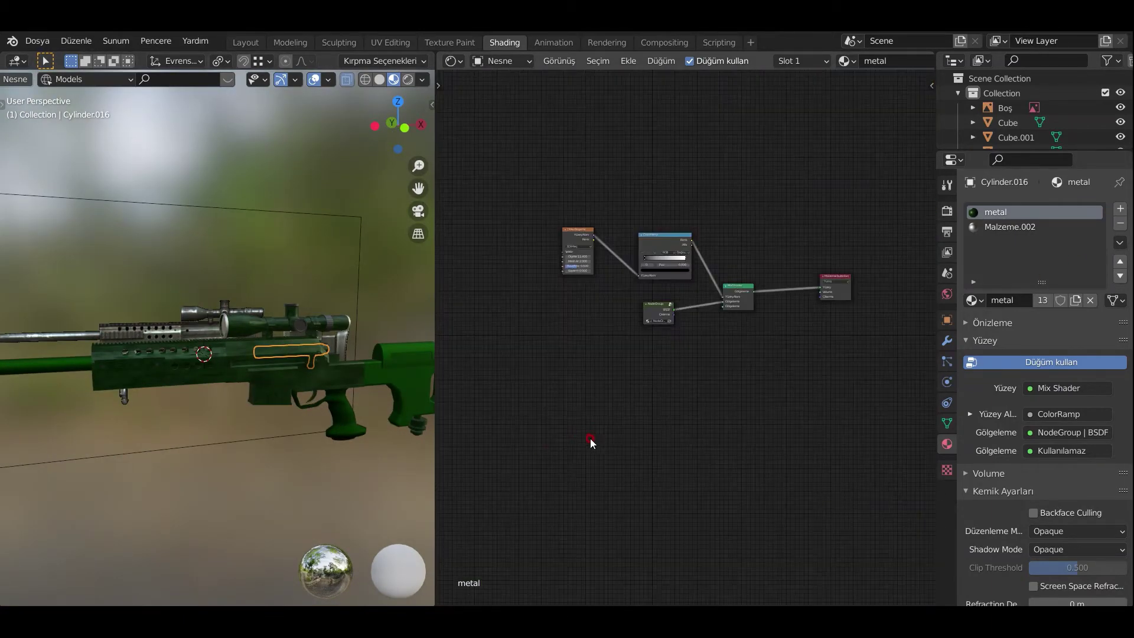
key(Tab)
scroll(684, 455, up, 2)
scroll(734, 324, up, 2)
scroll(839, 330, up, 1)
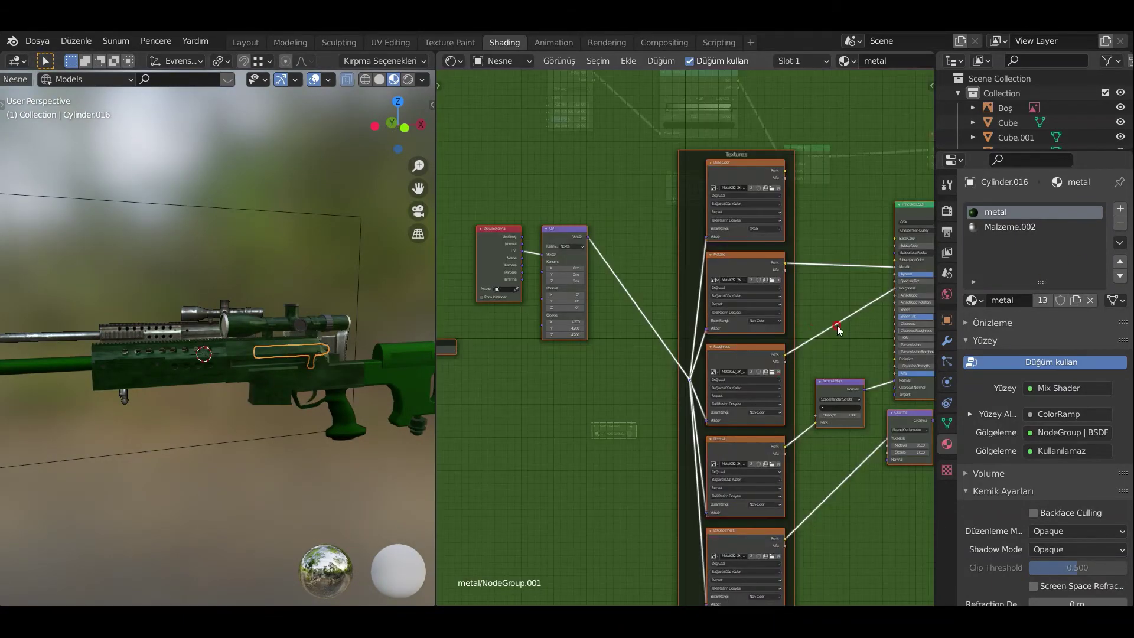
scroll(728, 462, up, 3)
click(662, 281)
click(684, 223)
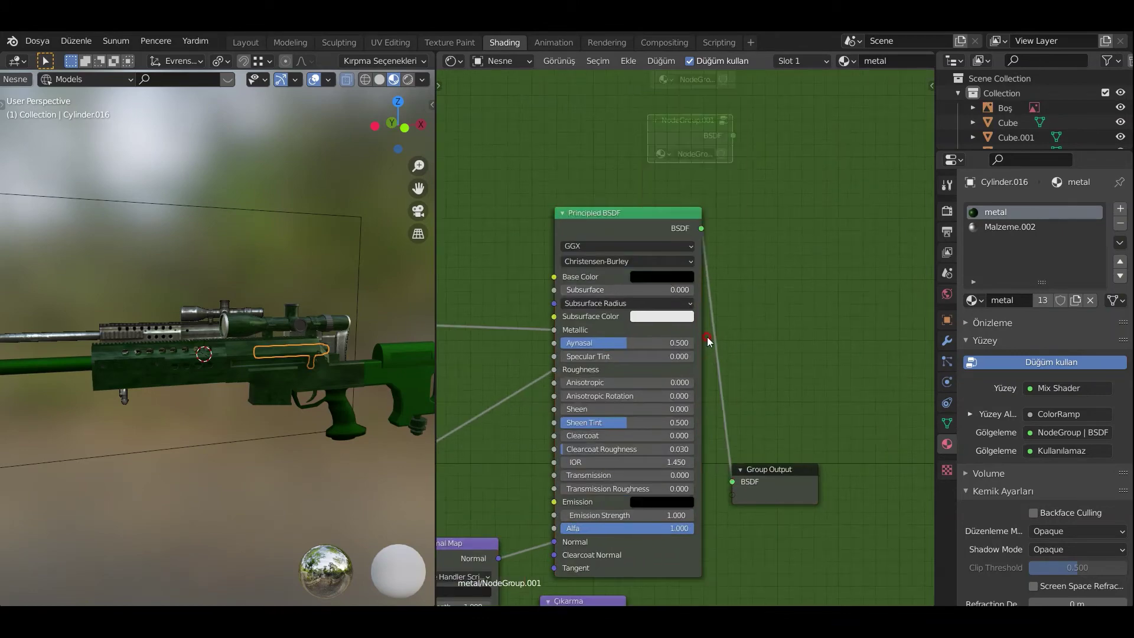
key(Tab)
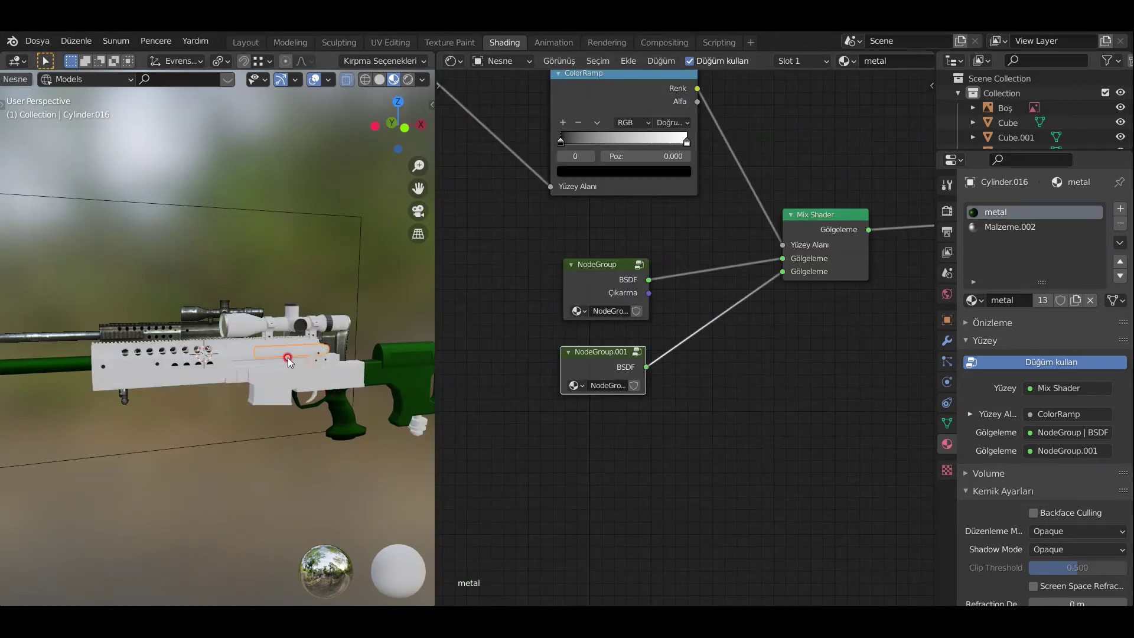
Select the rifle's Cube part and view the receiver and scope up close.
scroll(299, 366, up, 3)
scroll(299, 366, up, 3)
scroll(642, 421, up, 2)
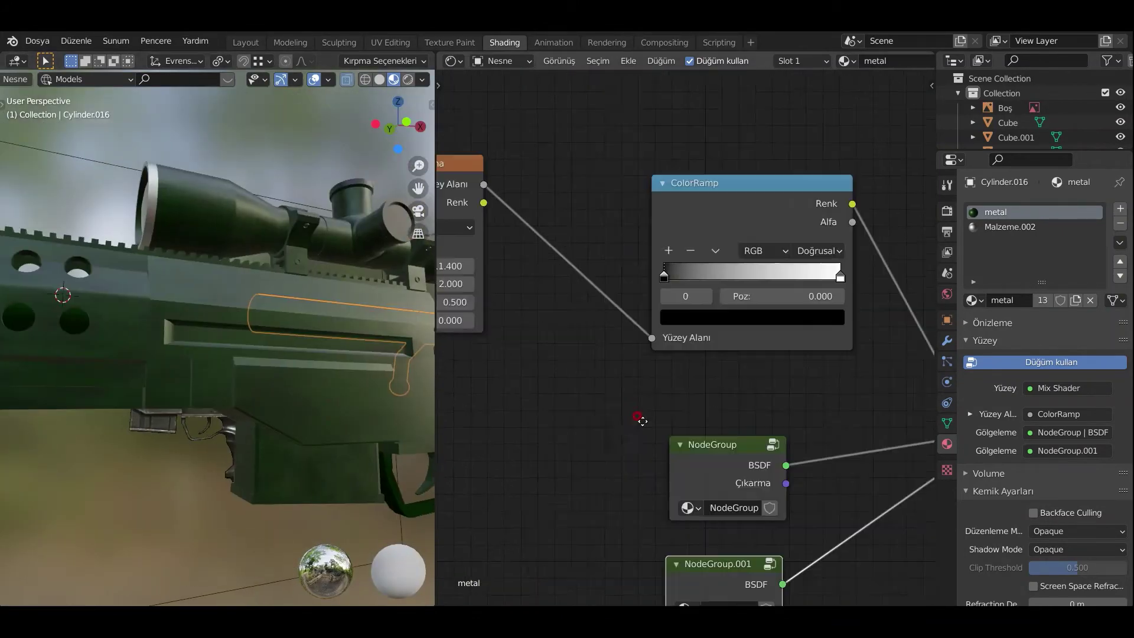
middle_drag(642, 420, 660, 438)
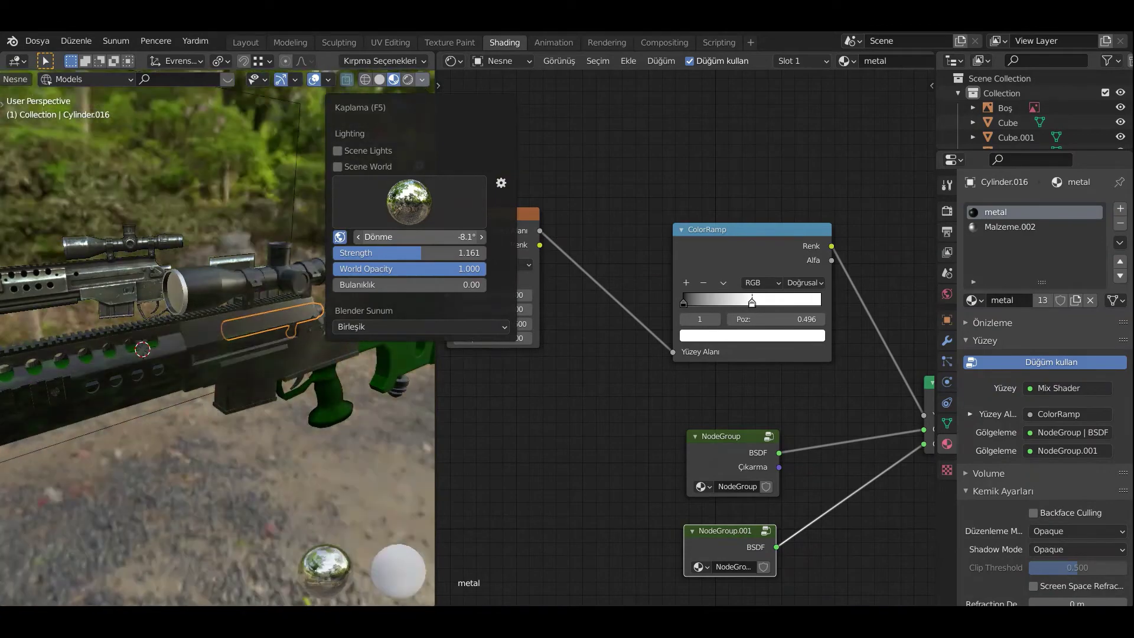
middle_drag(225, 354, 263, 360)
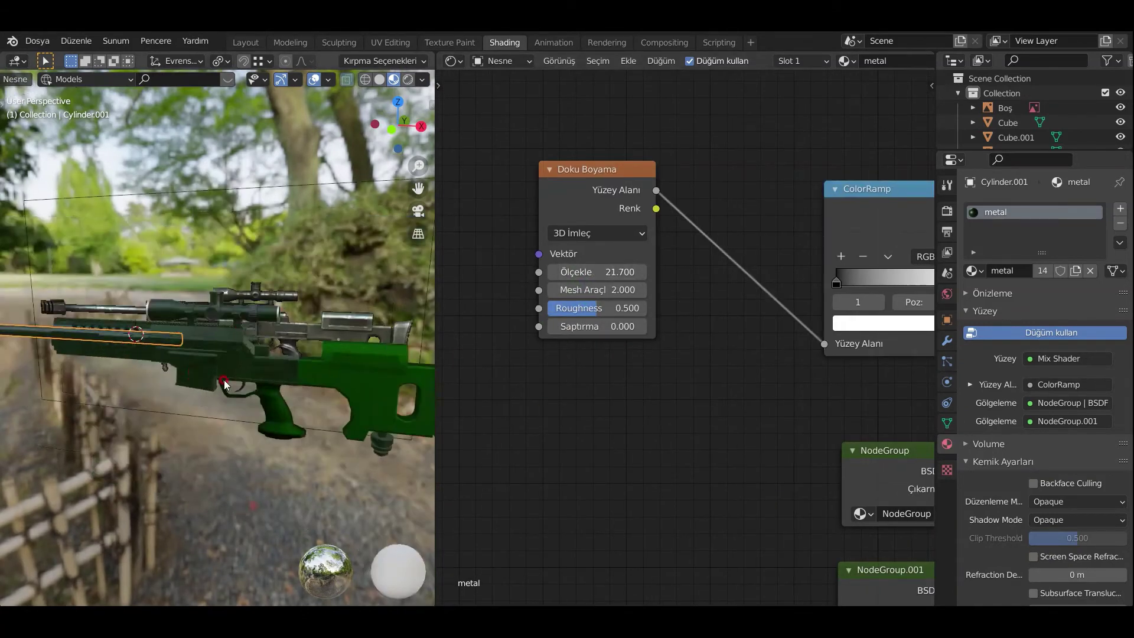
click(423, 79)
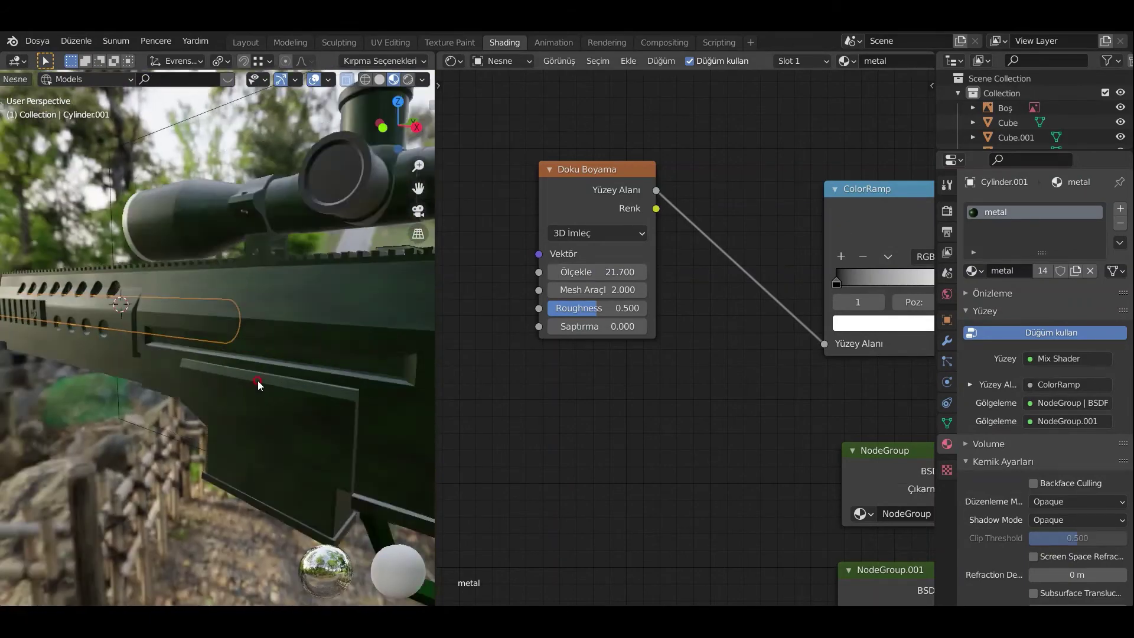
click(280, 349)
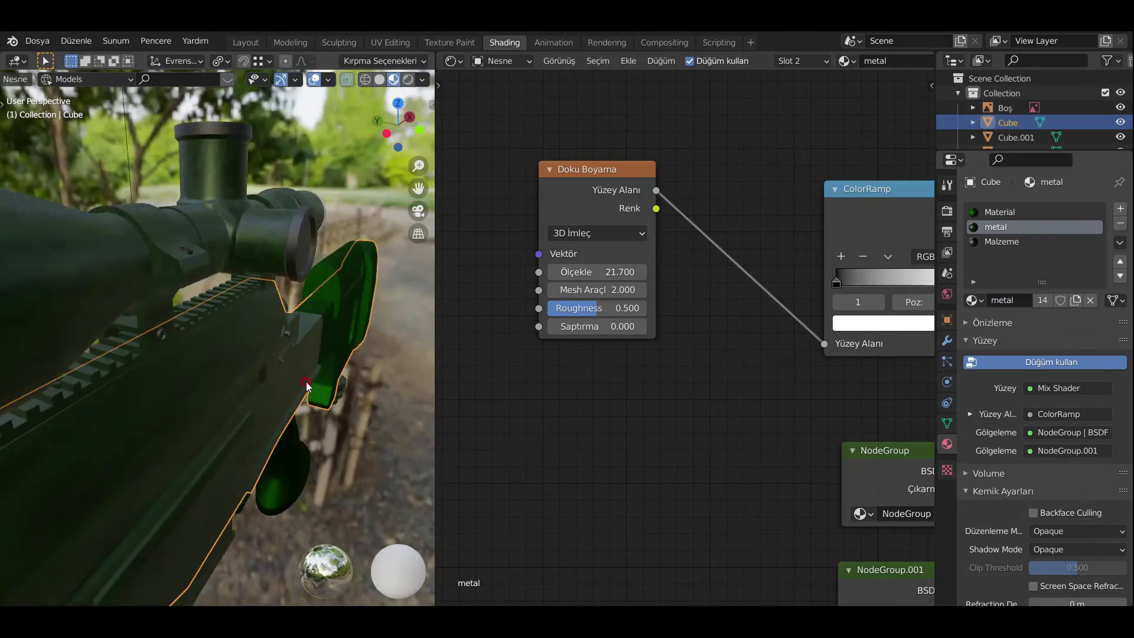
middle_drag(265, 355, 354, 318)
Pull the ColorRamp's black stop toward the middle, to 0.634, for crisp camouflage.
click(390, 42)
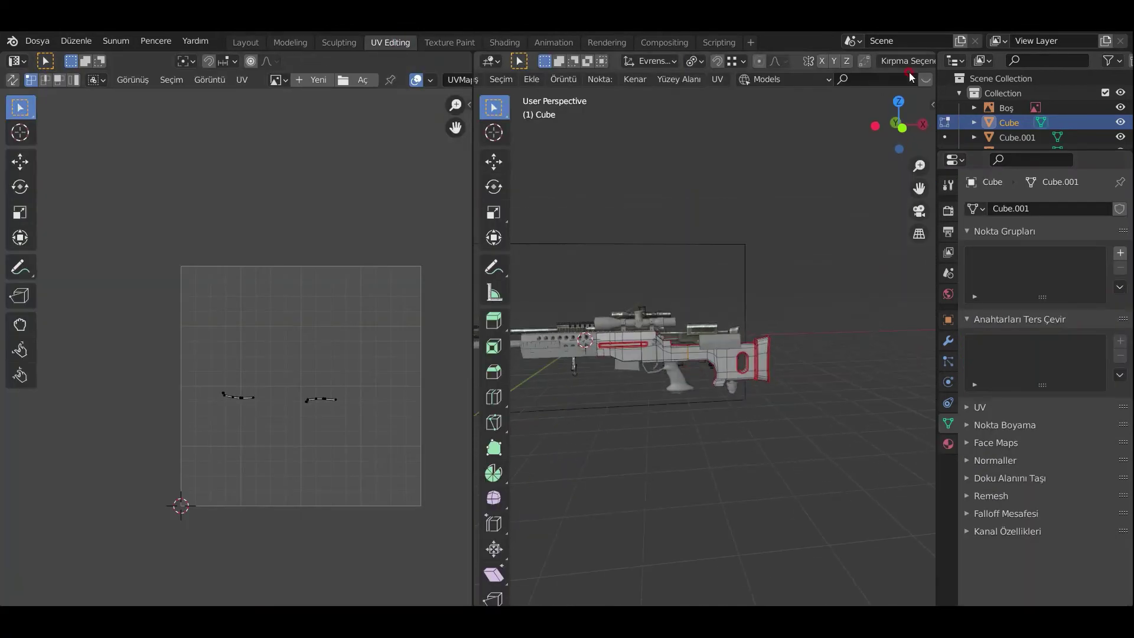
key(KP_1)
click(441, 433)
key(ctrl+Page_Down)
key(ctrl+Page_Down)
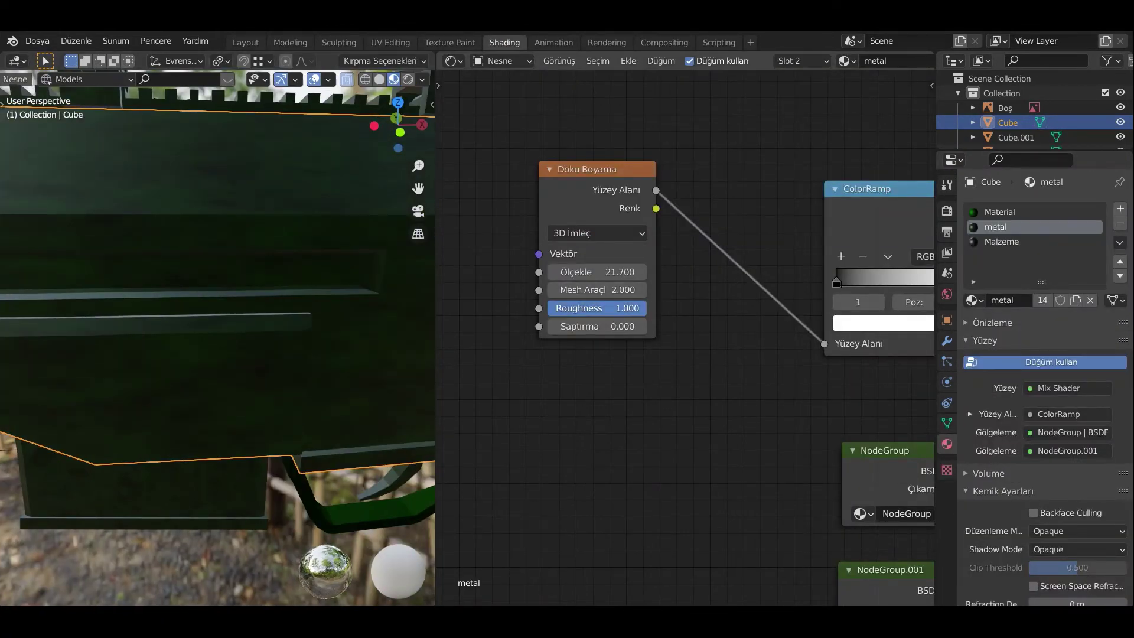
middle_drag(835, 278, 655, 303)
drag(655, 306, 734, 322)
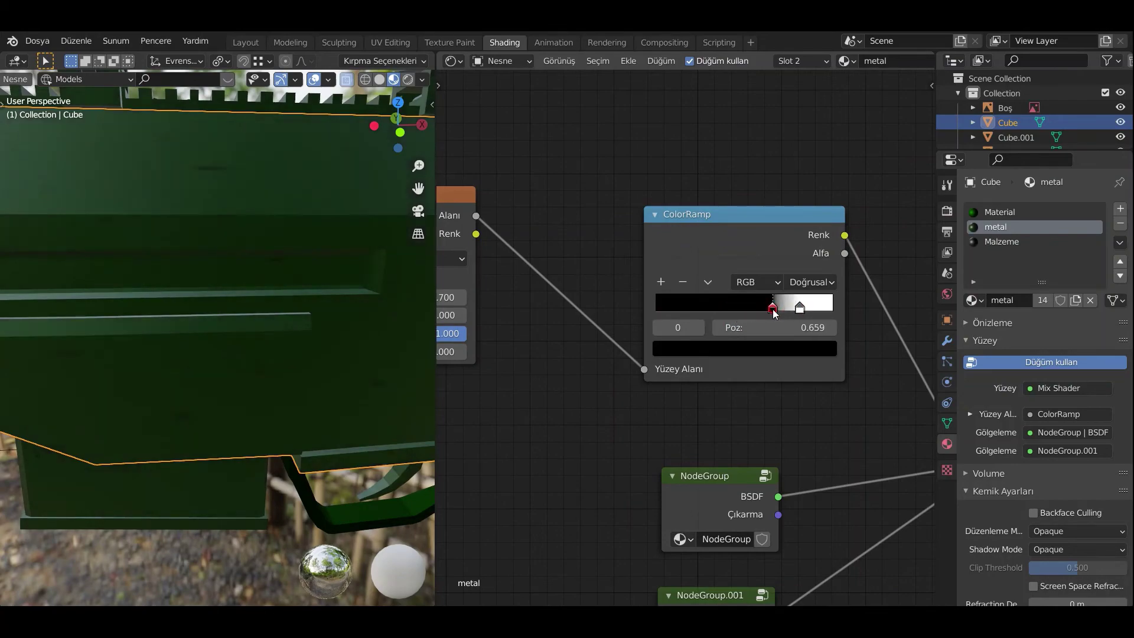
scroll(770, 313, down, 2)
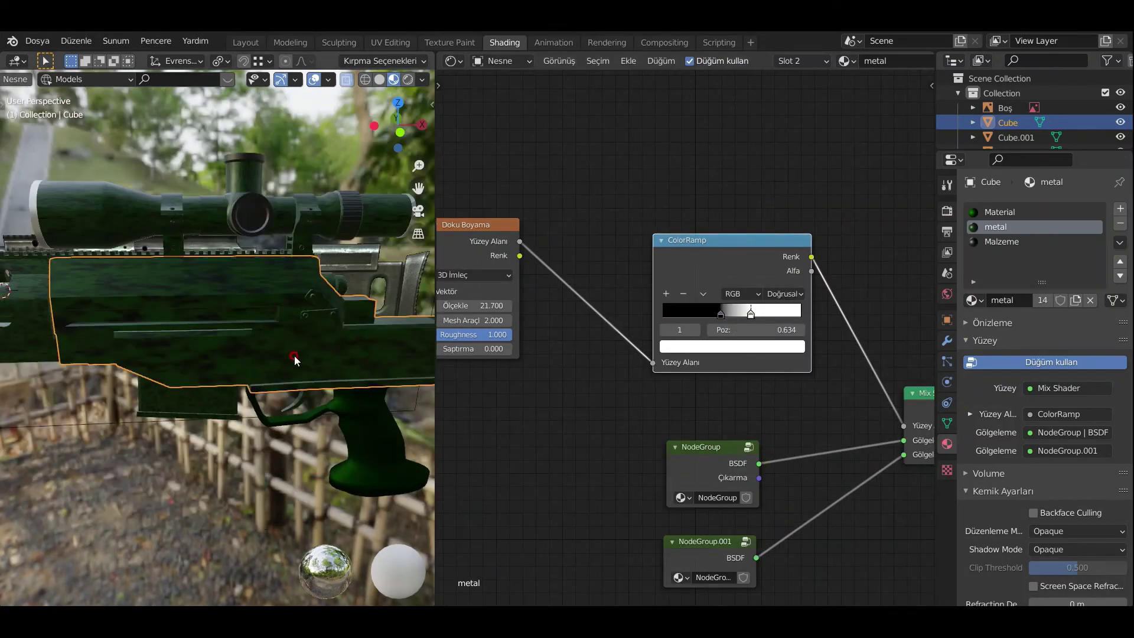
Check the pistol grip and Cylinder.014 materials, then return to the Layout workspace.
mouse_move(294, 356)
middle_down()
mouse_move(293, 401)
mouse_move(254, 366)
middle_up()
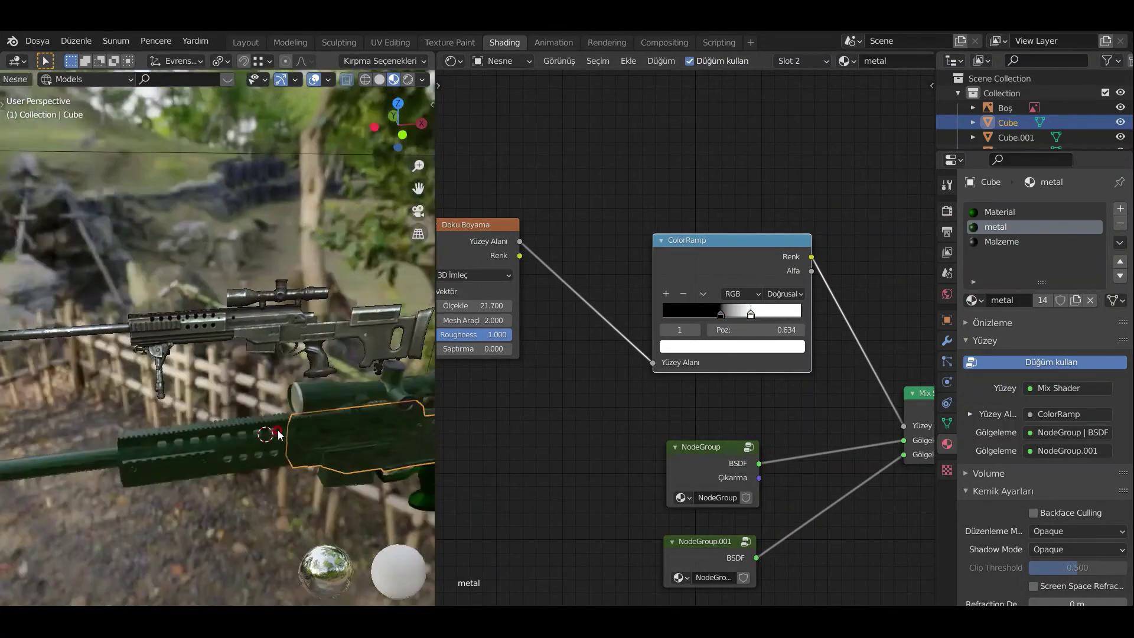
click(330, 355)
click(972, 270)
click(921, 449)
scroll(337, 384, up, 3)
middle_drag(338, 384, 386, 395)
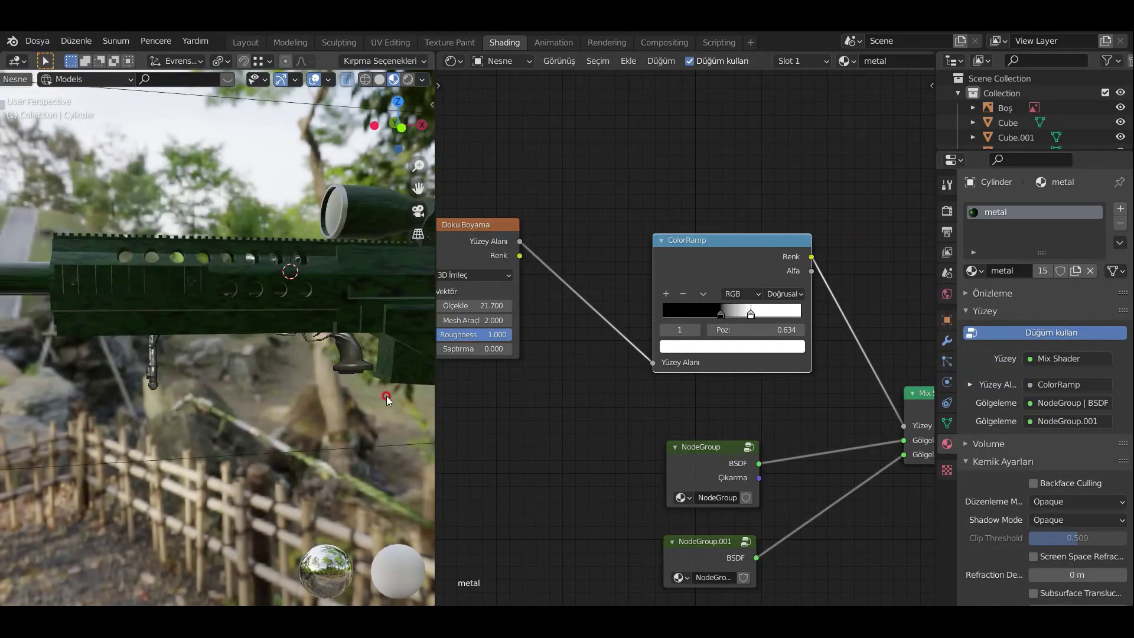
click(386, 395)
click(330, 282)
click(235, 364)
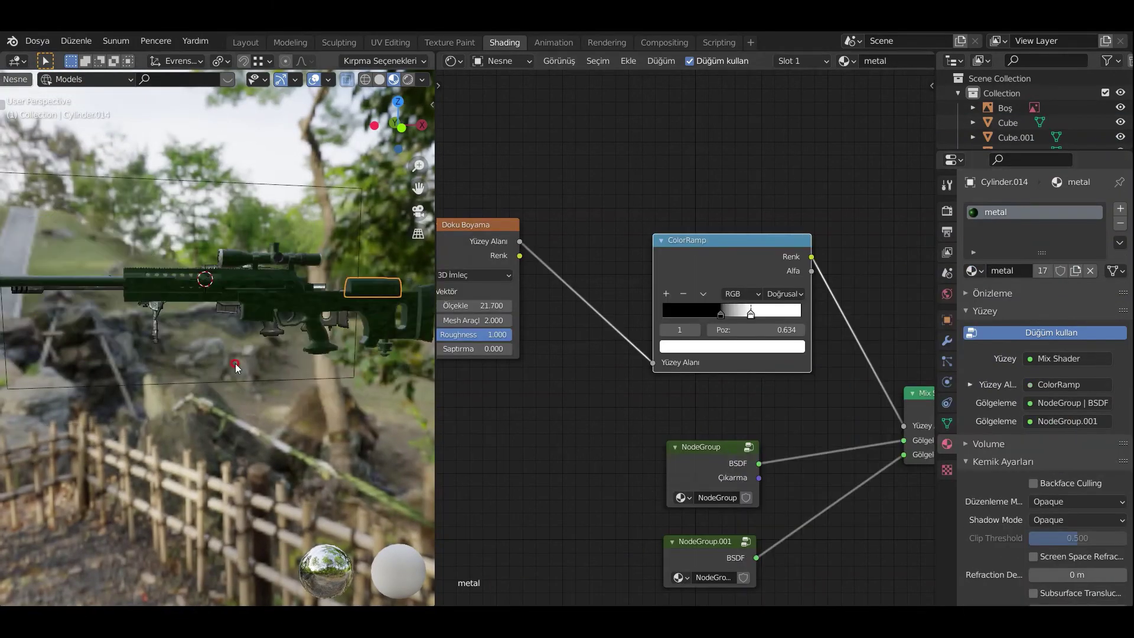
middle_drag(268, 398, 254, 378)
click(245, 42)
Add a sun light to the scene to light the rifle.
scroll(481, 326, down, 3)
key(shift+a)
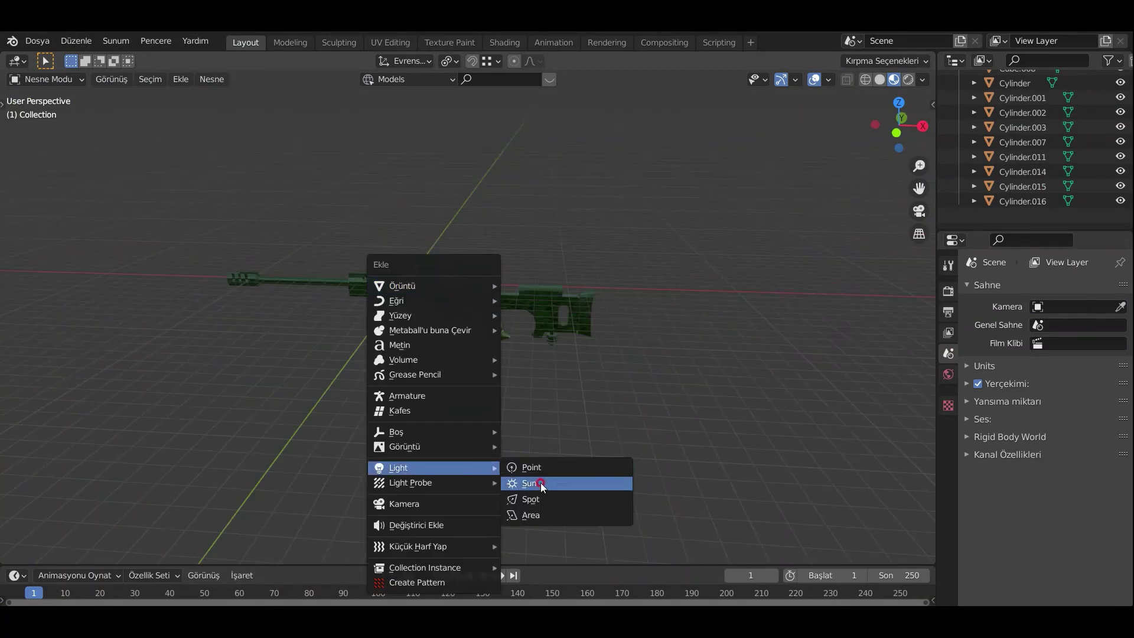
click(532, 481)
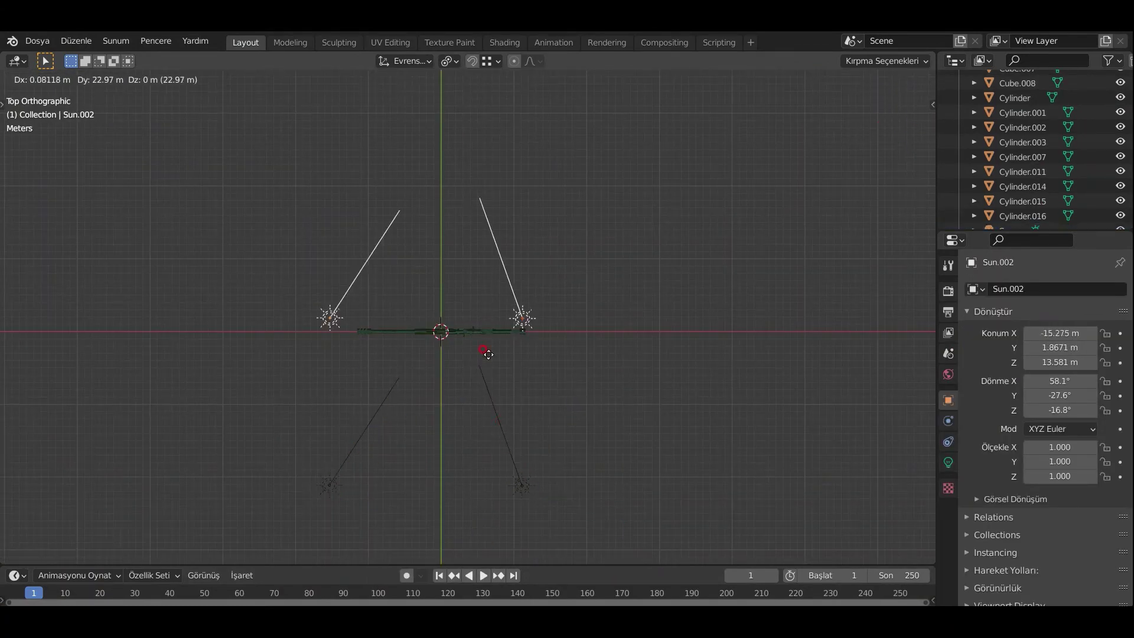
Add a camera and view the rifle through it.
key(shift+a)
click(455, 415)
key(KP_0)
key(n)
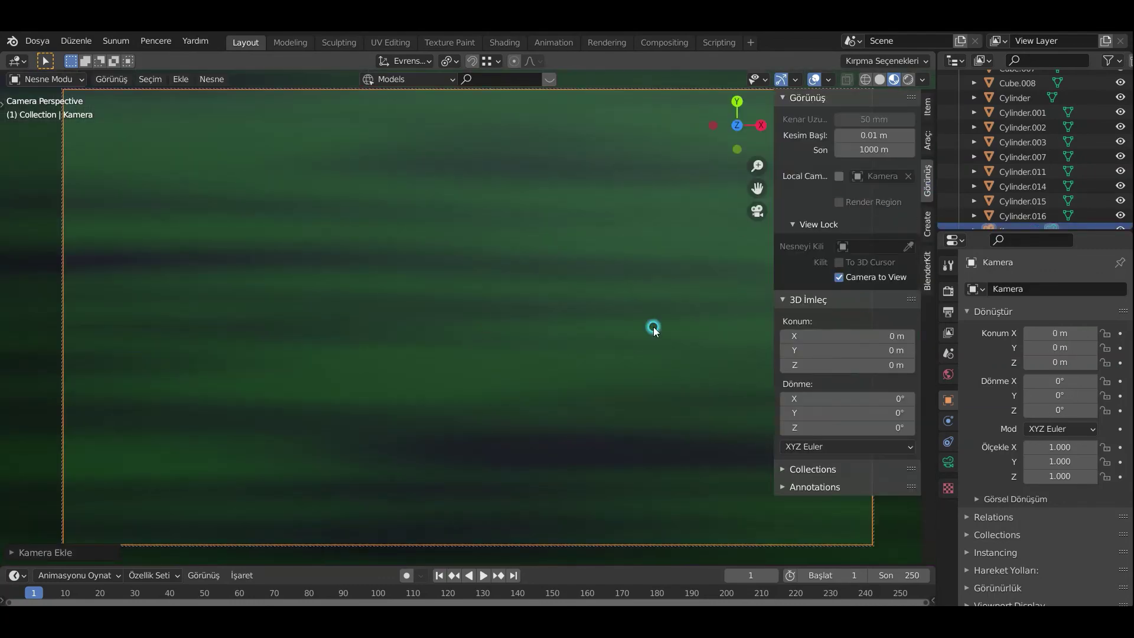
key(n)
scroll(595, 319, down, 5)
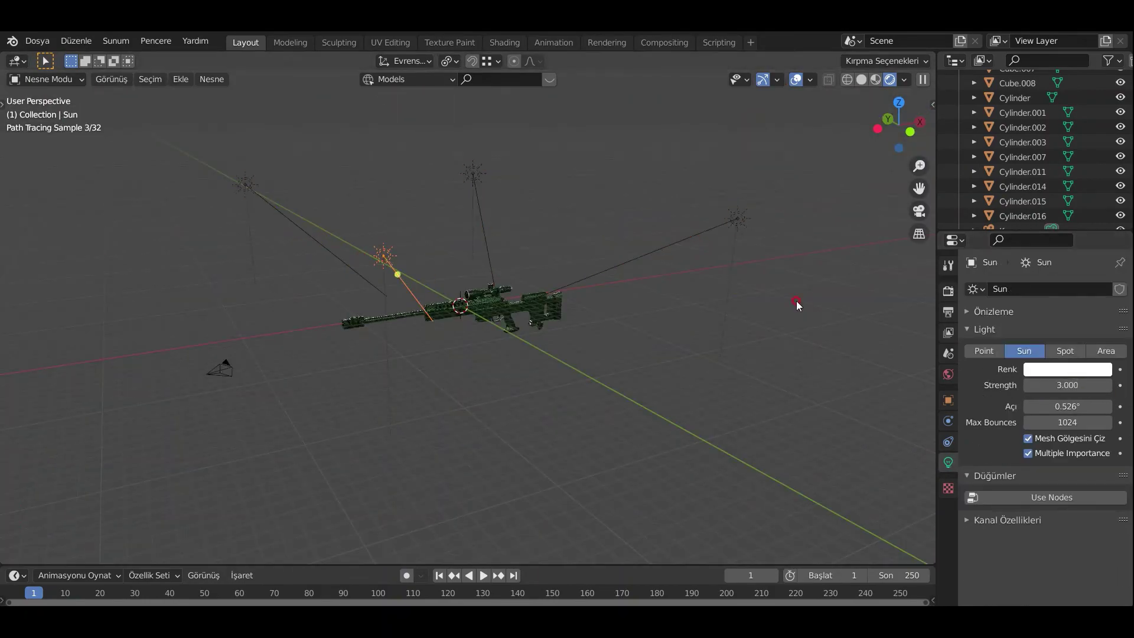
key(KP_0)
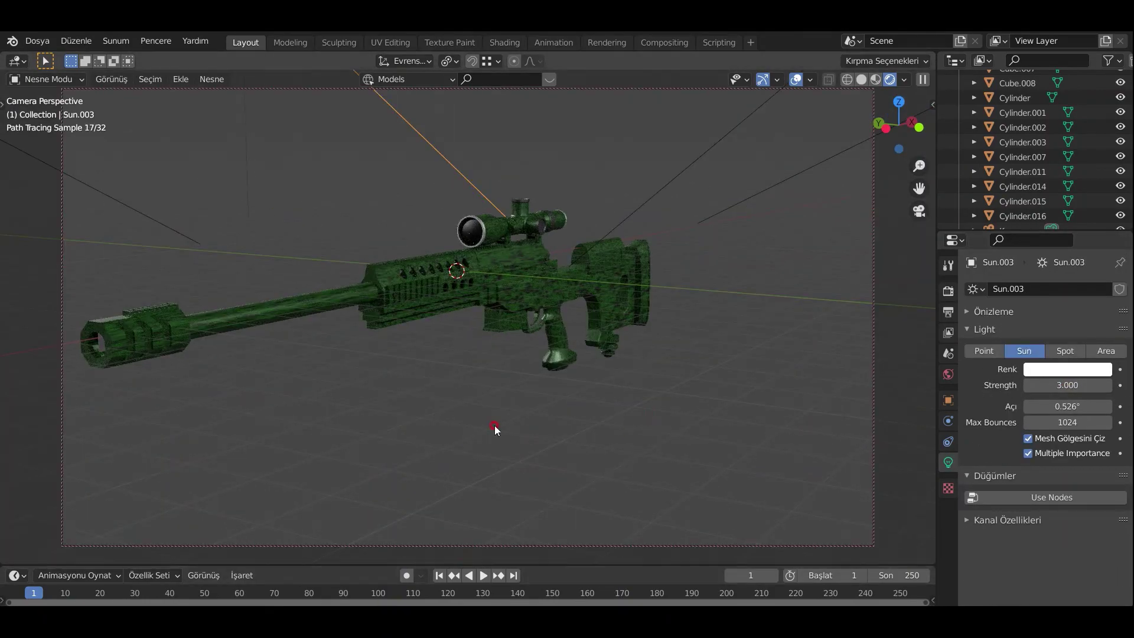